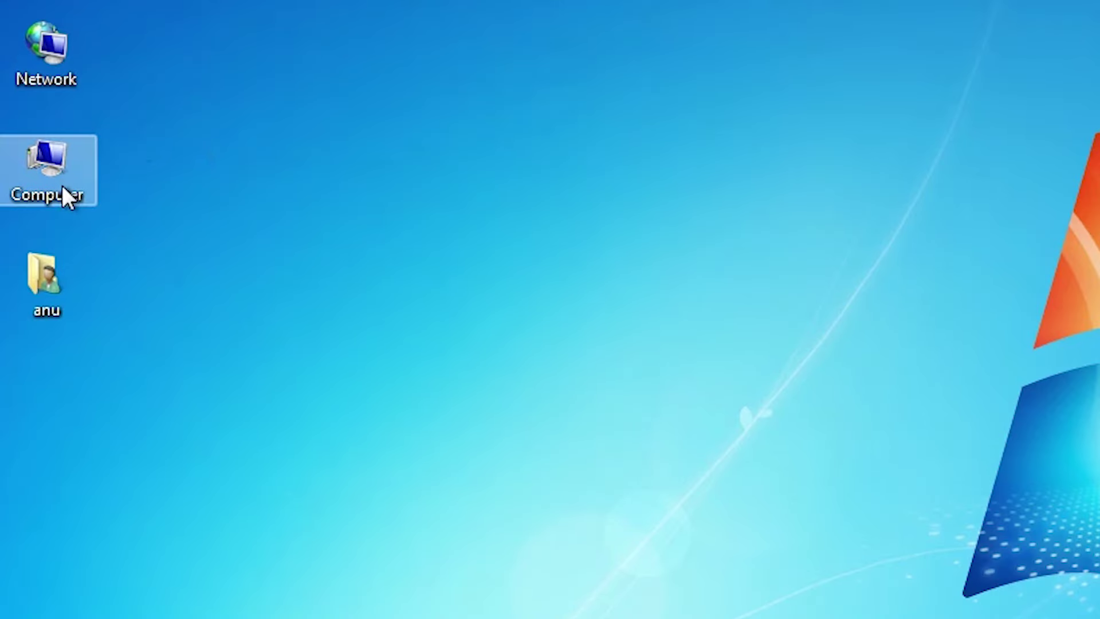
View the computer's system properties, then close the system window
right_click(60, 179)
click(208, 440)
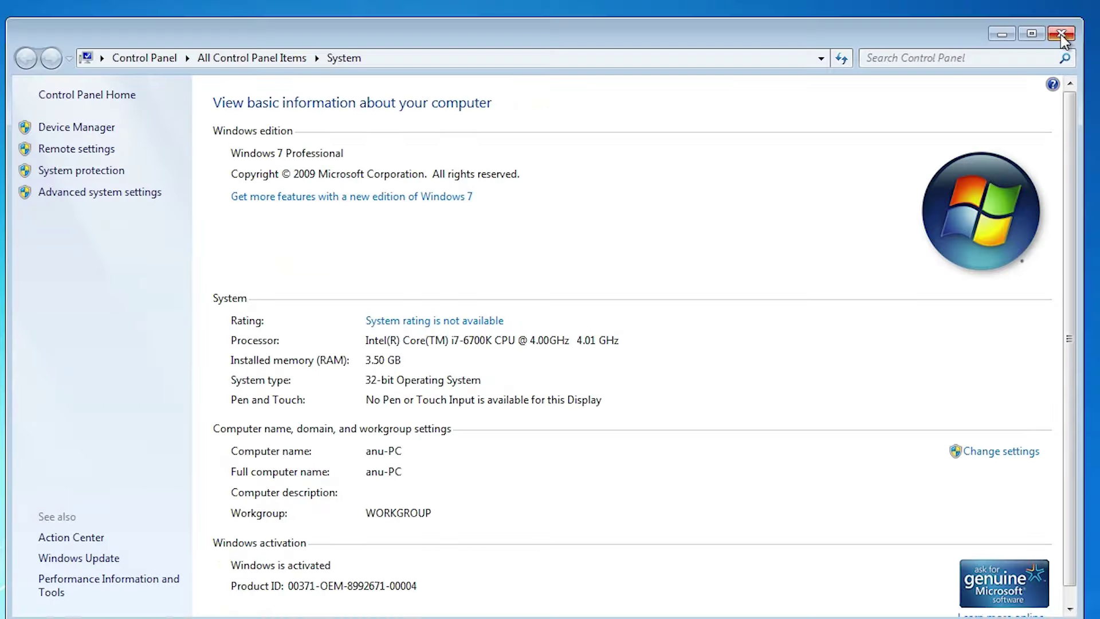
click(1085, 7)
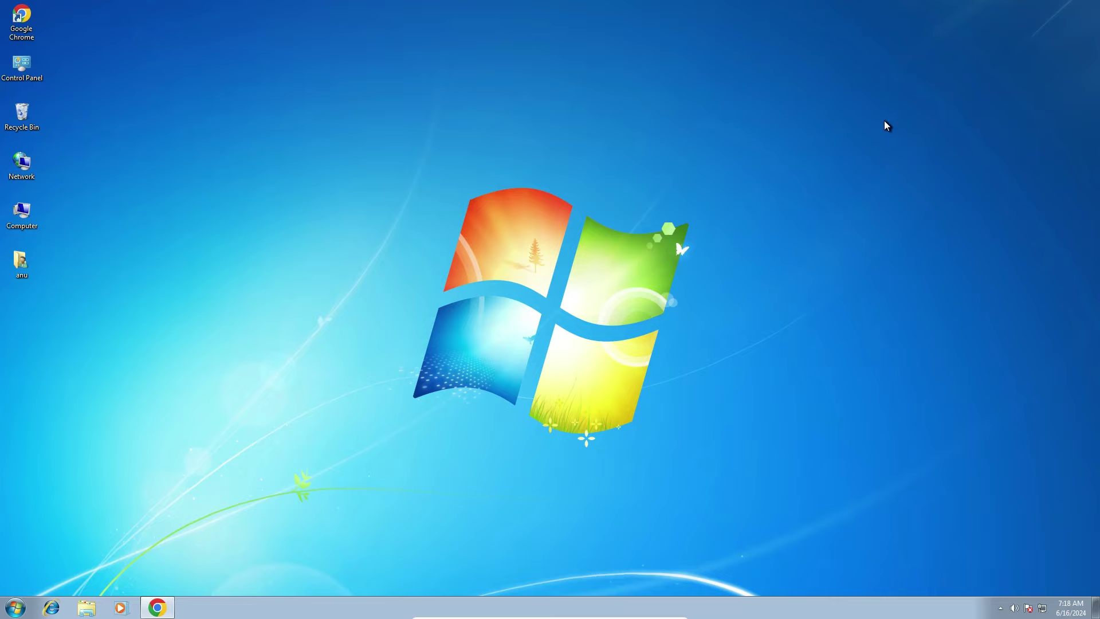
Open the Epson L3210 Support search result in a new Chrome tab and view it
click(157, 607)
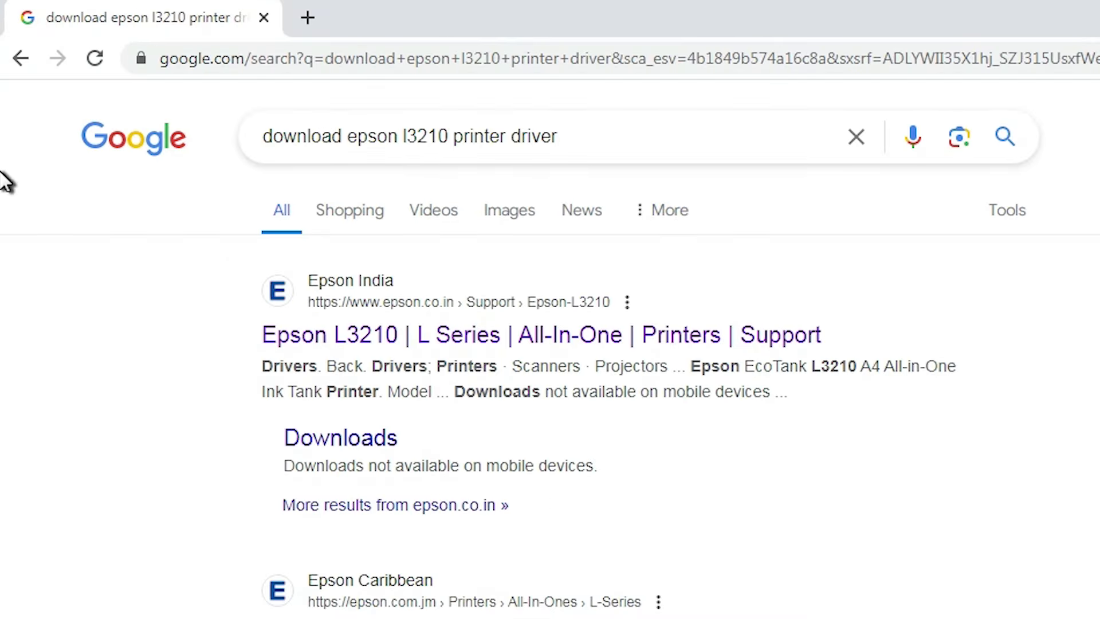
drag(631, 144, 252, 166)
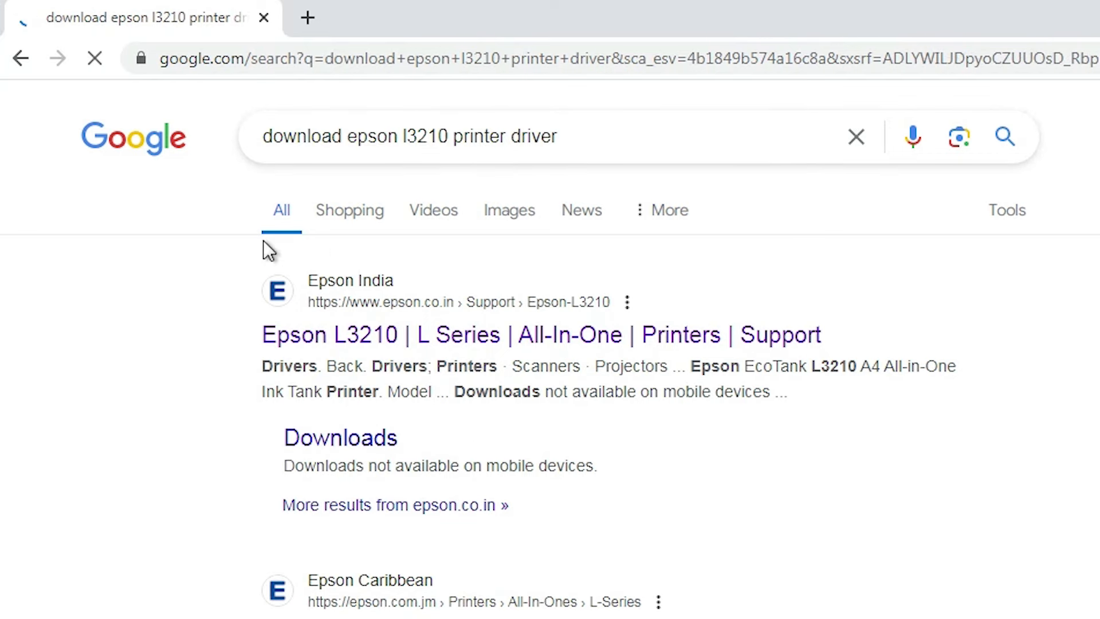
right_click(455, 344)
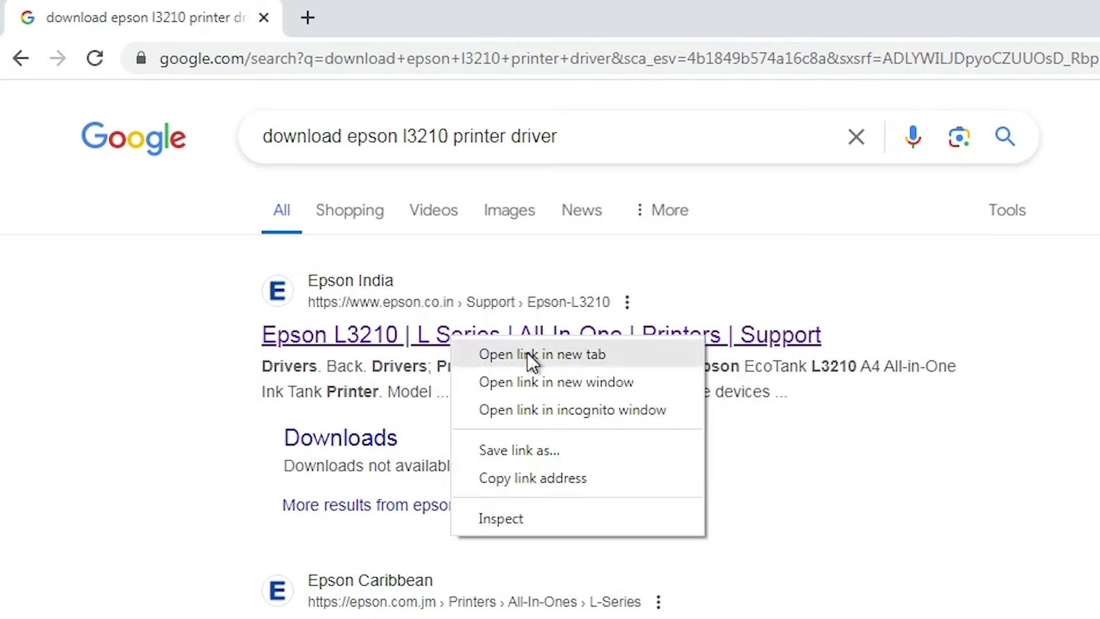
click(527, 354)
click(400, 12)
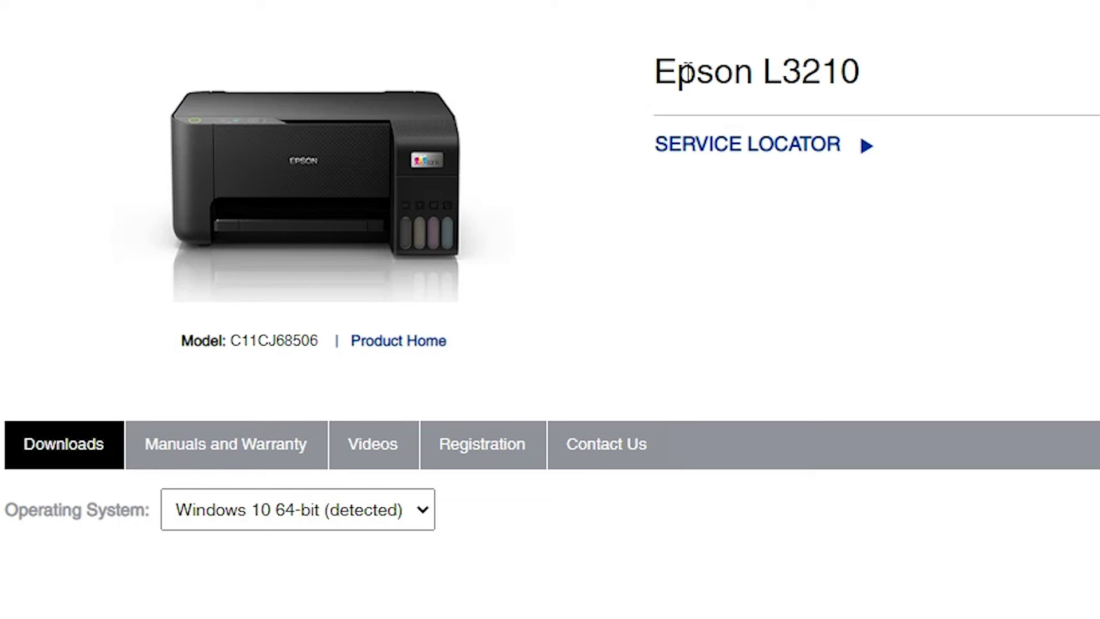
drag(769, 70, 859, 77)
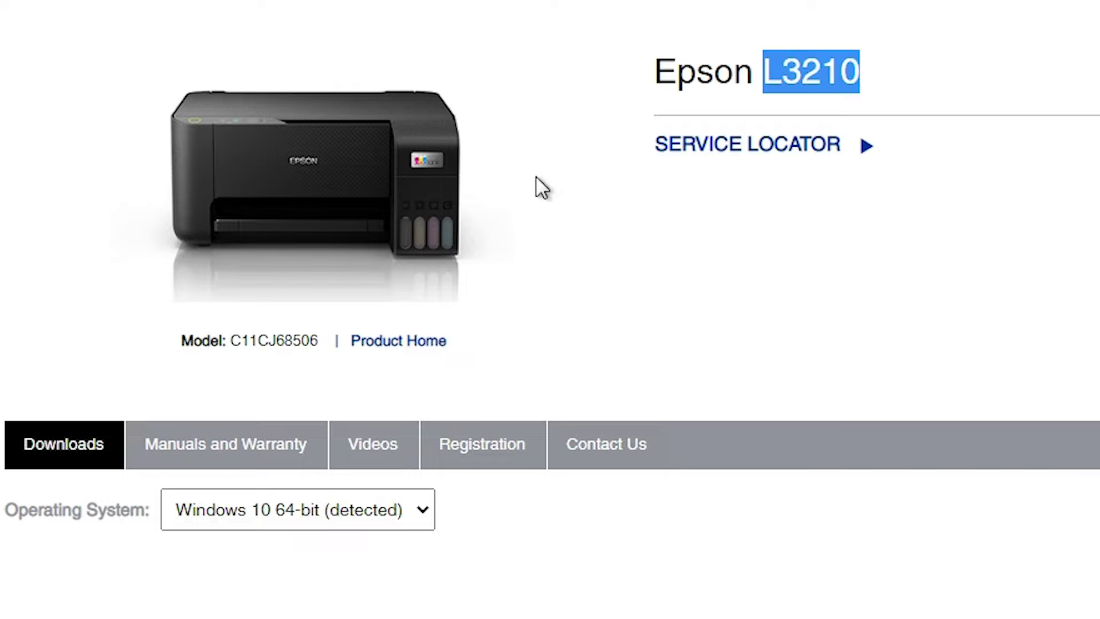
scroll(535, 184, down, 5)
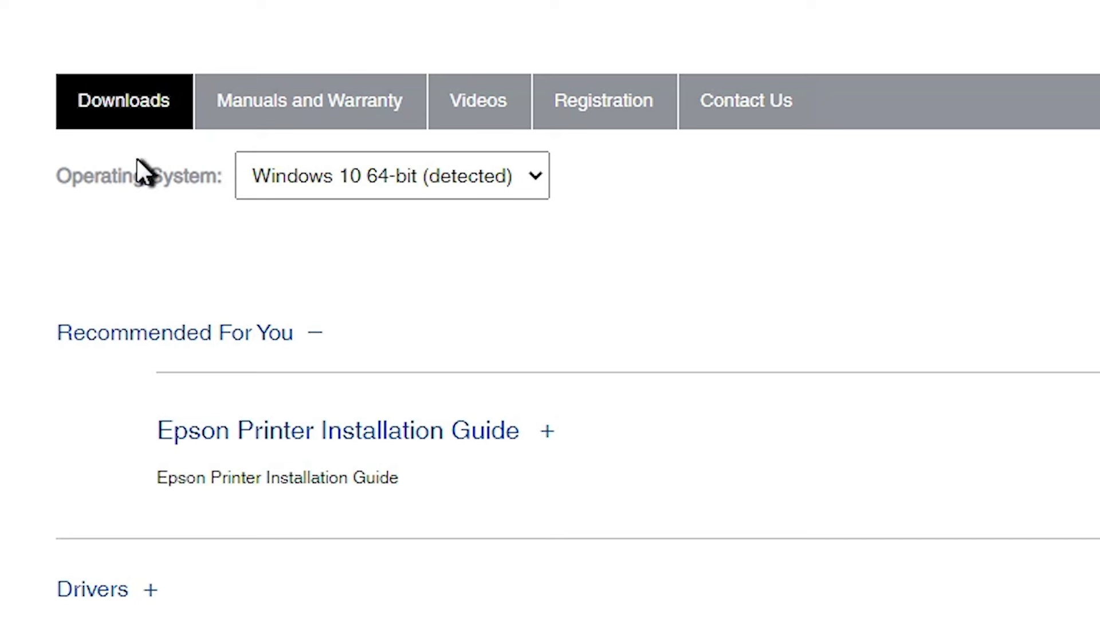
Filter downloads for Windows 7 32-bit and expand the Drivers section
click(366, 176)
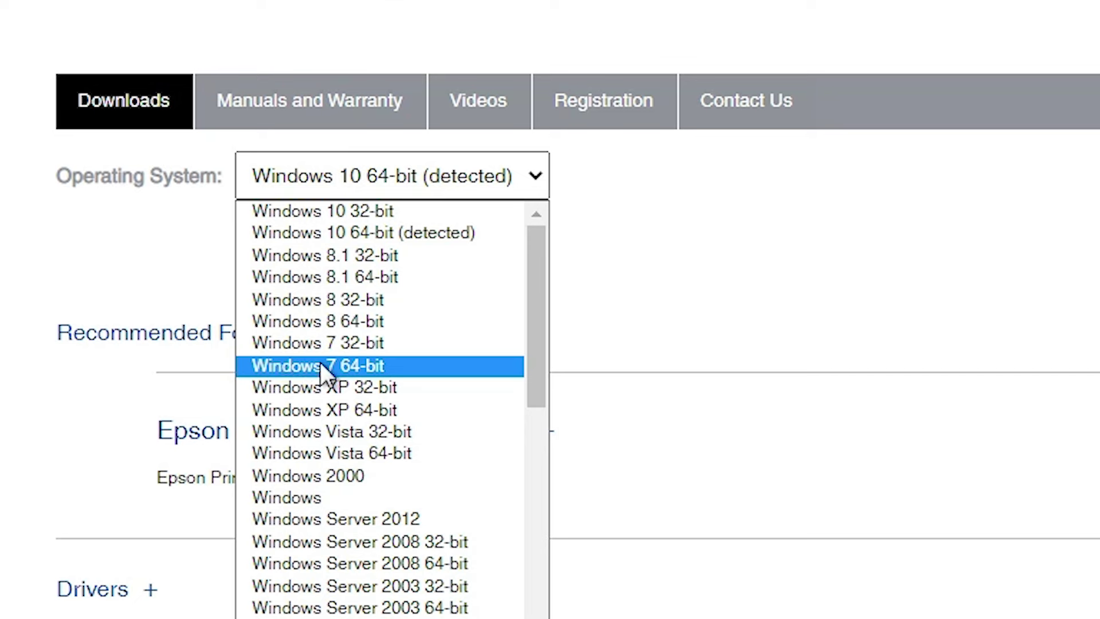
click(401, 343)
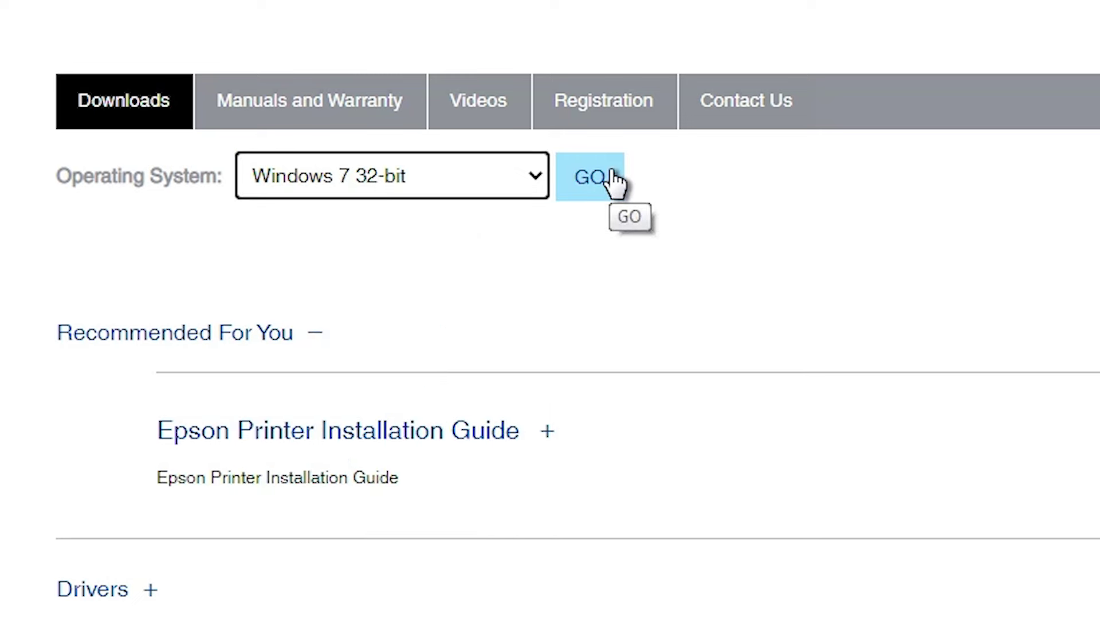
click(565, 185)
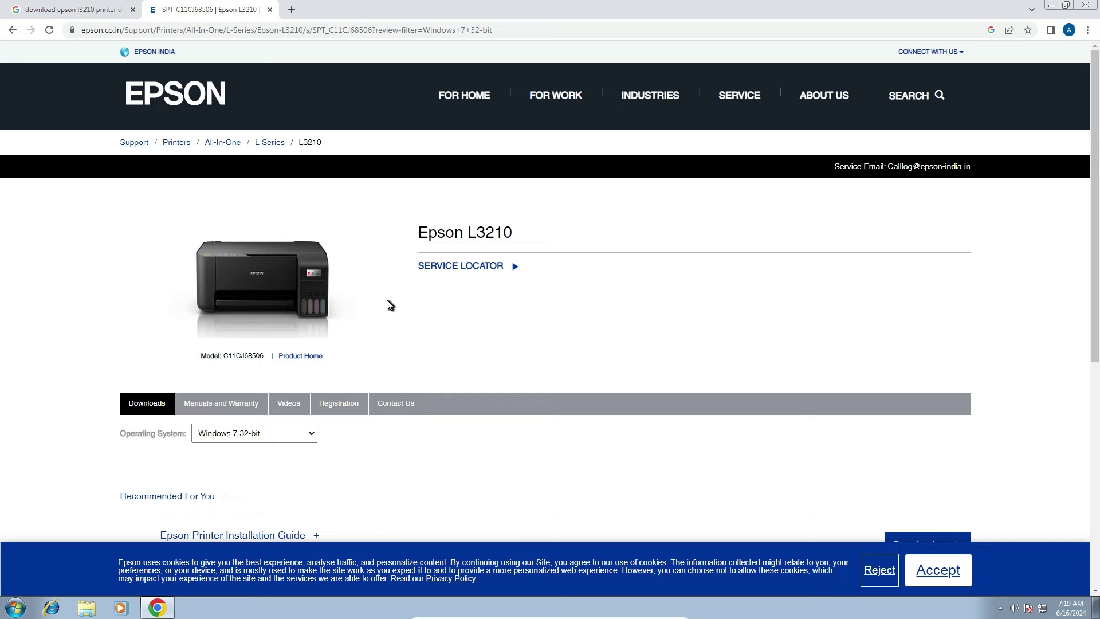
scroll(388, 304, down, 4)
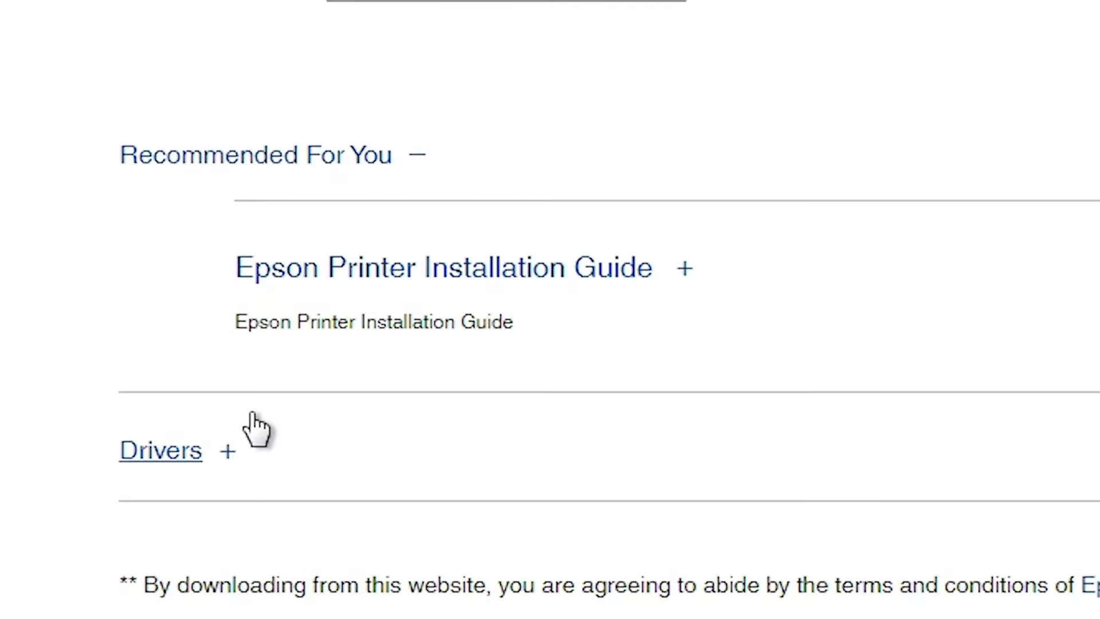
scroll(269, 460, down, 3)
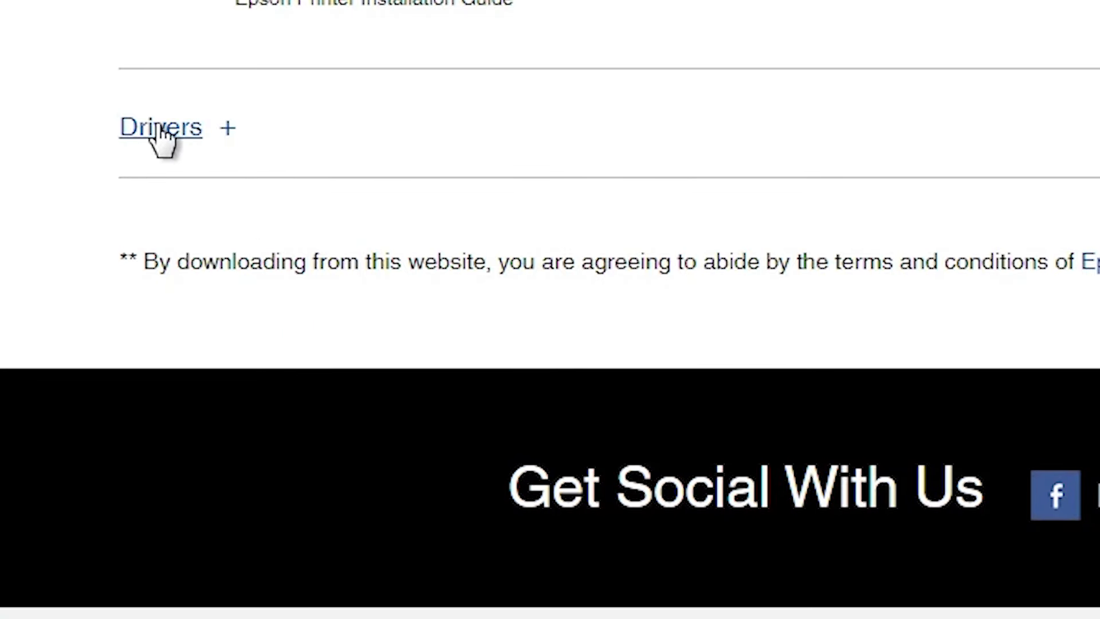
click(227, 127)
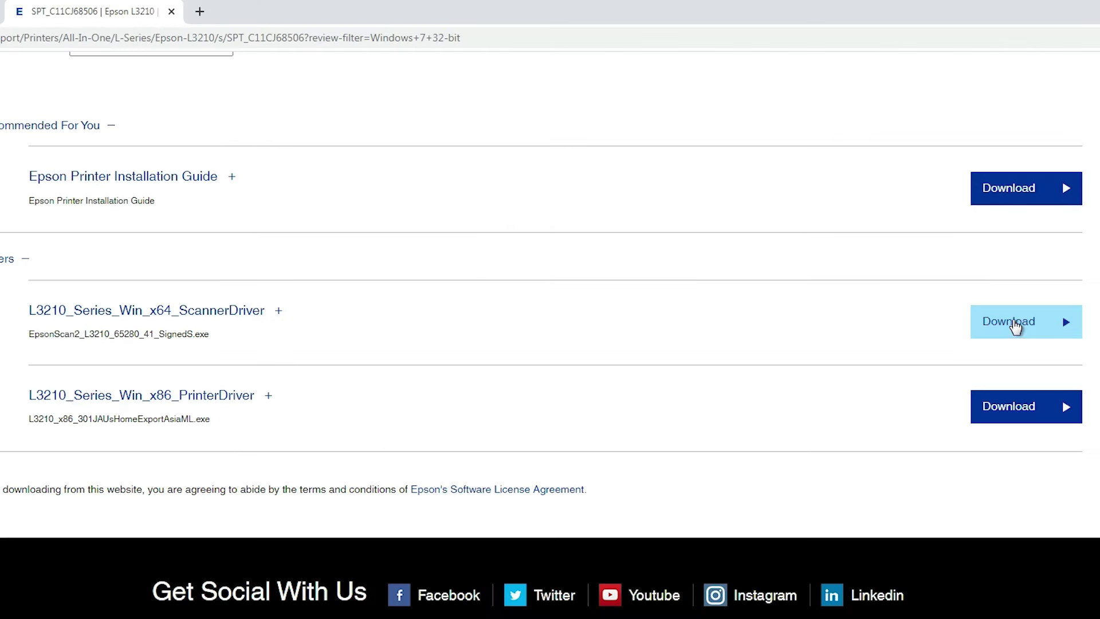
Download the EpsonScan2_L3210_65280_41_SignedS scanner driver, accepting the licence, and move it to the desktop
click(1015, 324)
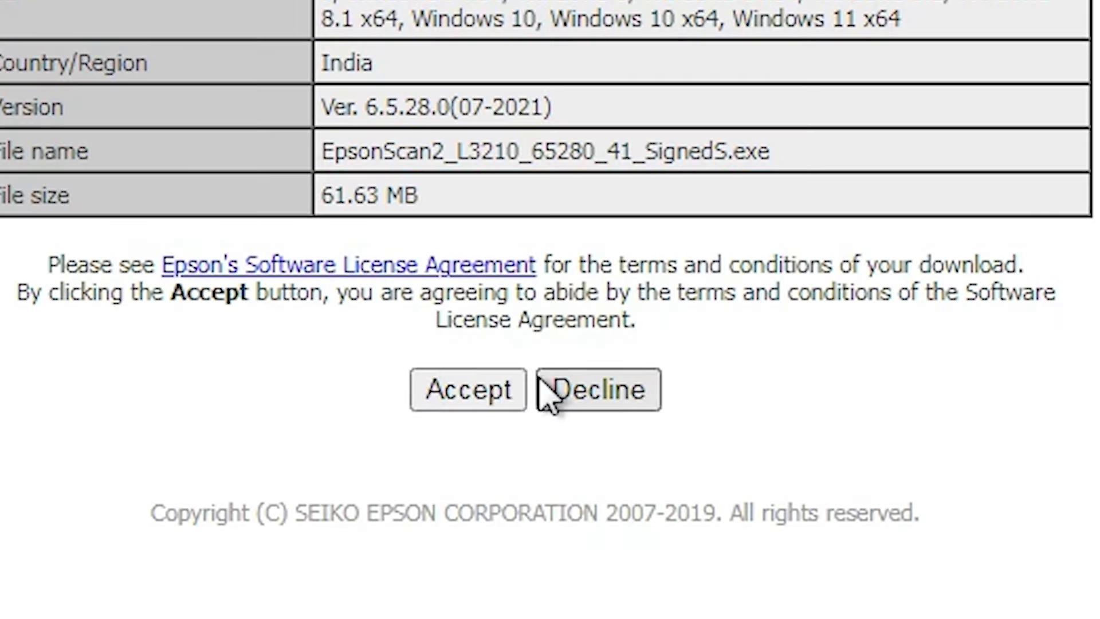
click(522, 396)
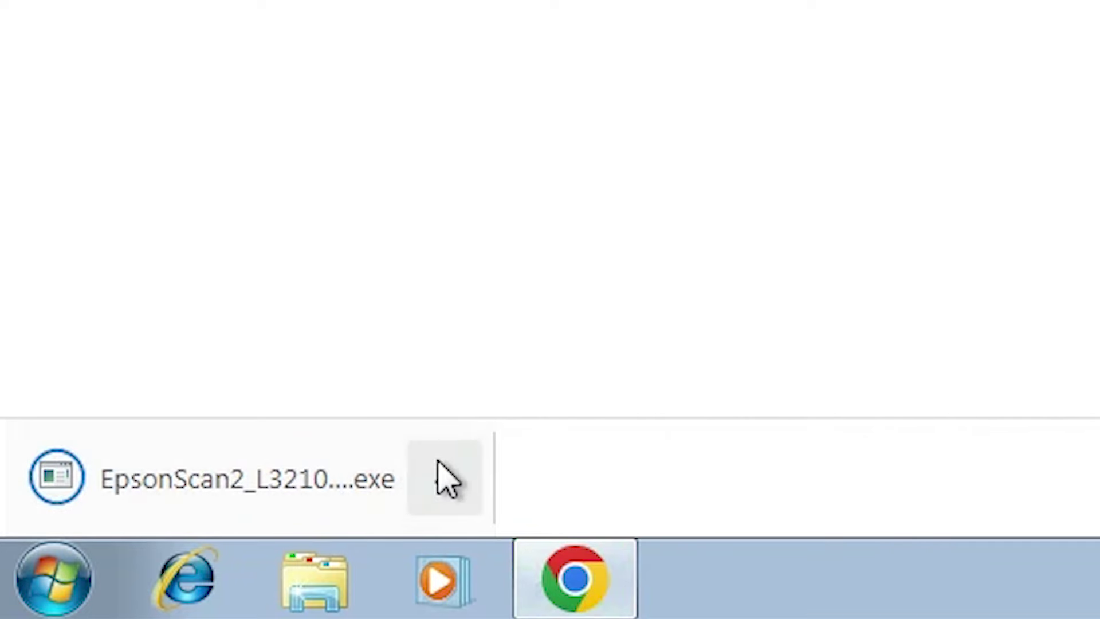
click(922, 459)
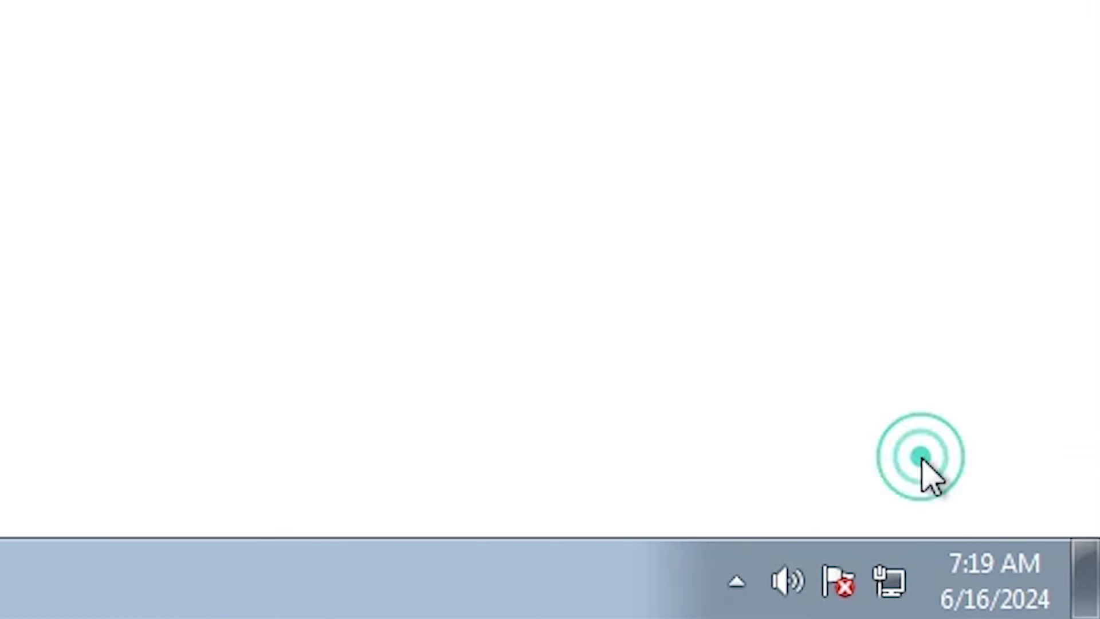
click(398, 337)
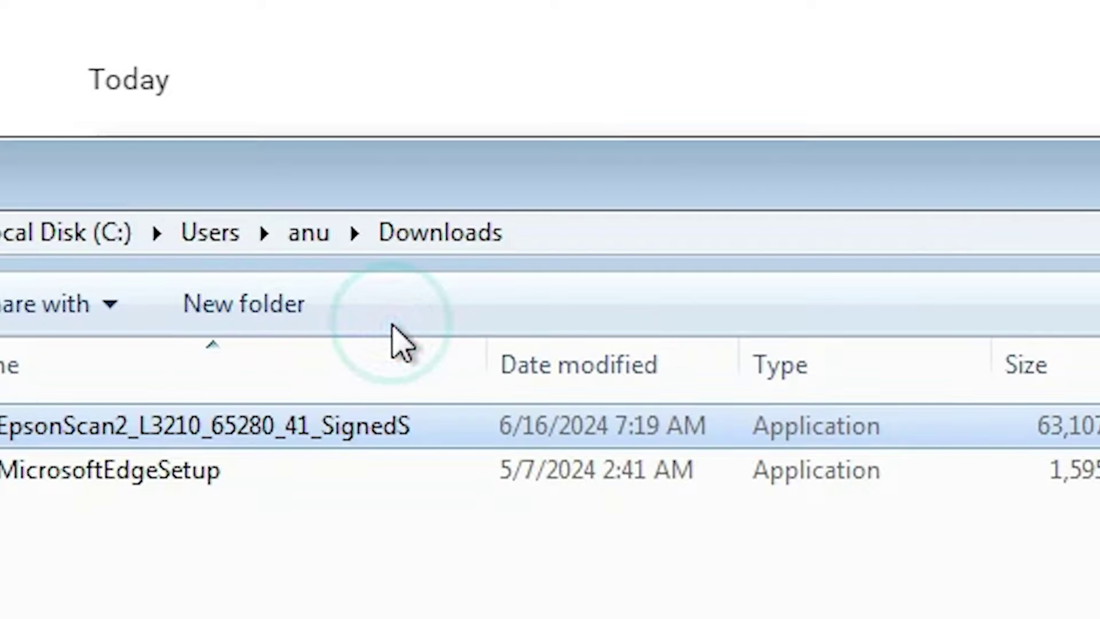
click(1053, 7)
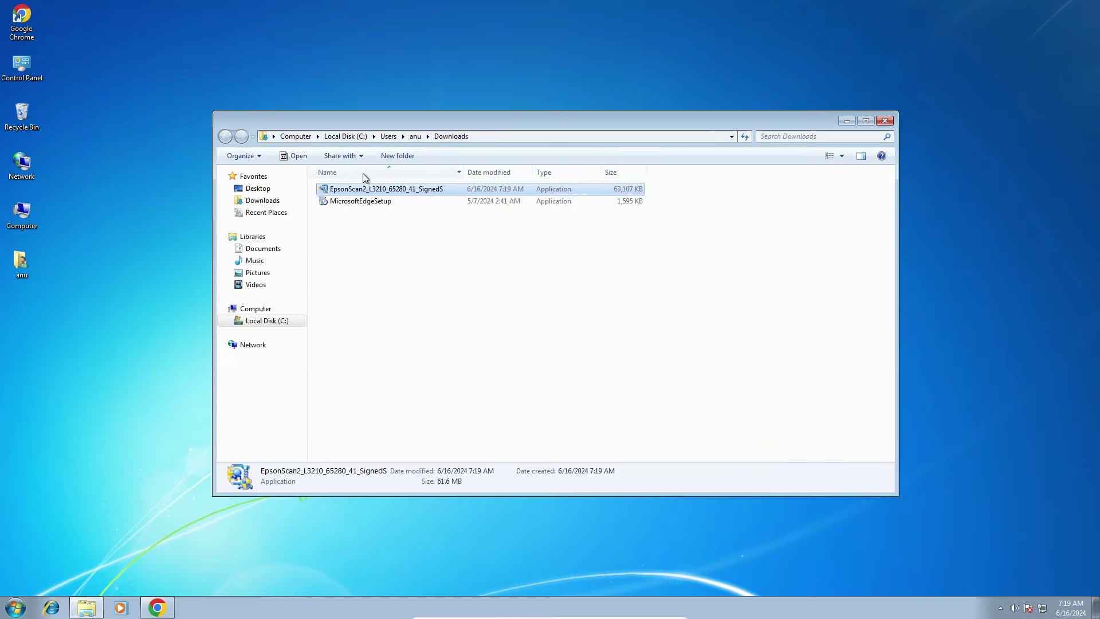
drag(347, 188, 33, 289)
drag(68, 447, 69, 480)
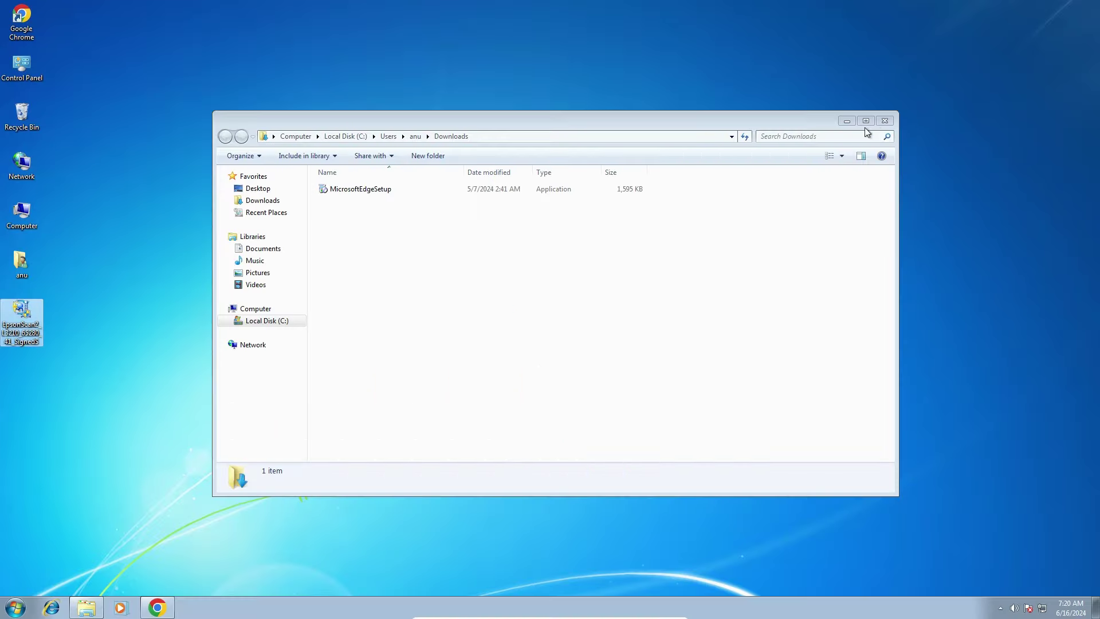
click(884, 120)
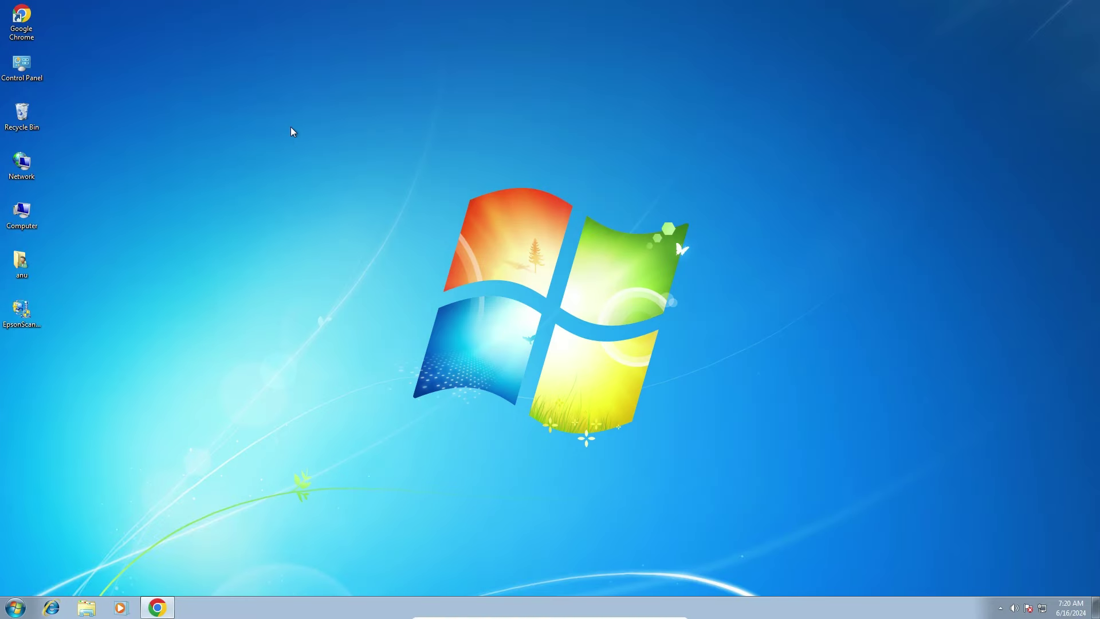
Restore Chrome and close the downloads and licence tabs
click(159, 607)
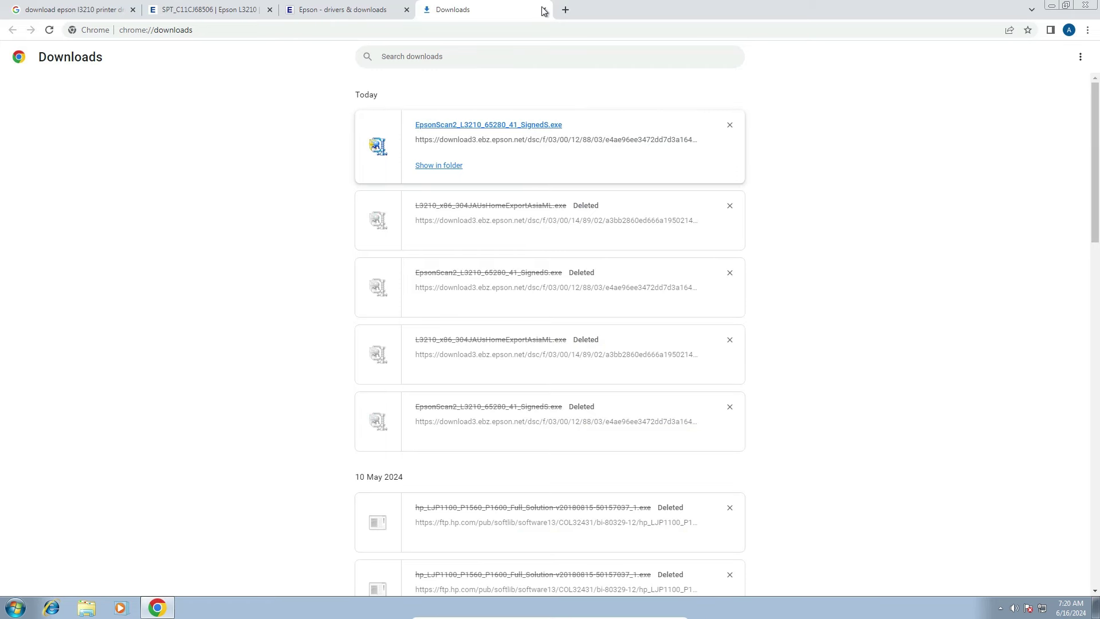
click(543, 11)
click(407, 11)
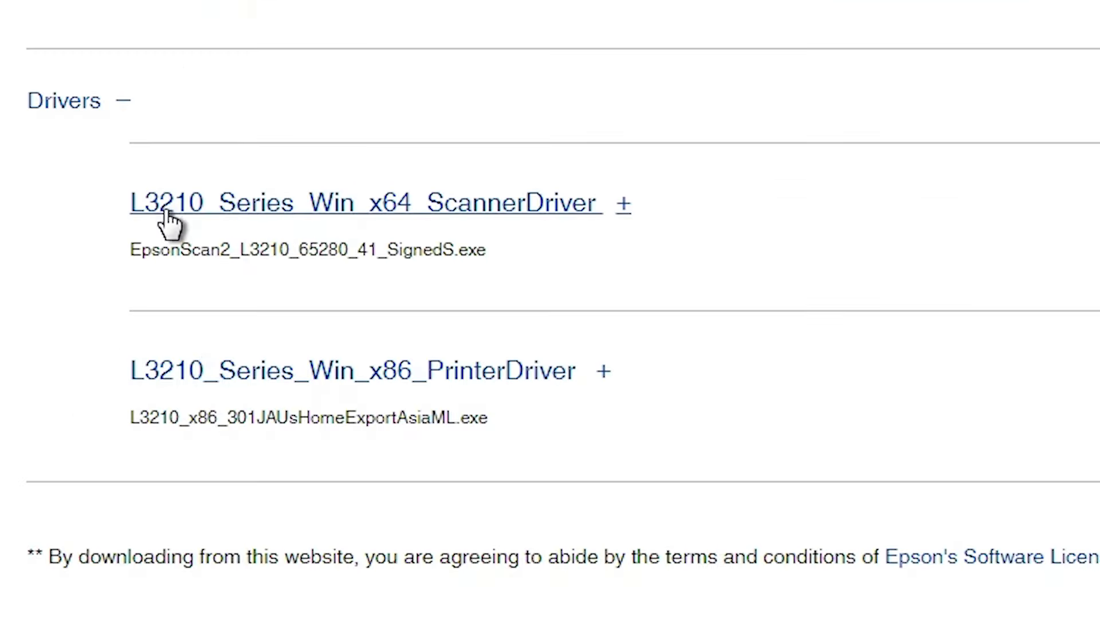
Download the L3210_Series_Win_x86_PrinterDriver, accepting the licence terms
scroll(178, 246, up, 5)
scroll(183, 221, up, 3)
scroll(183, 221, down, 10)
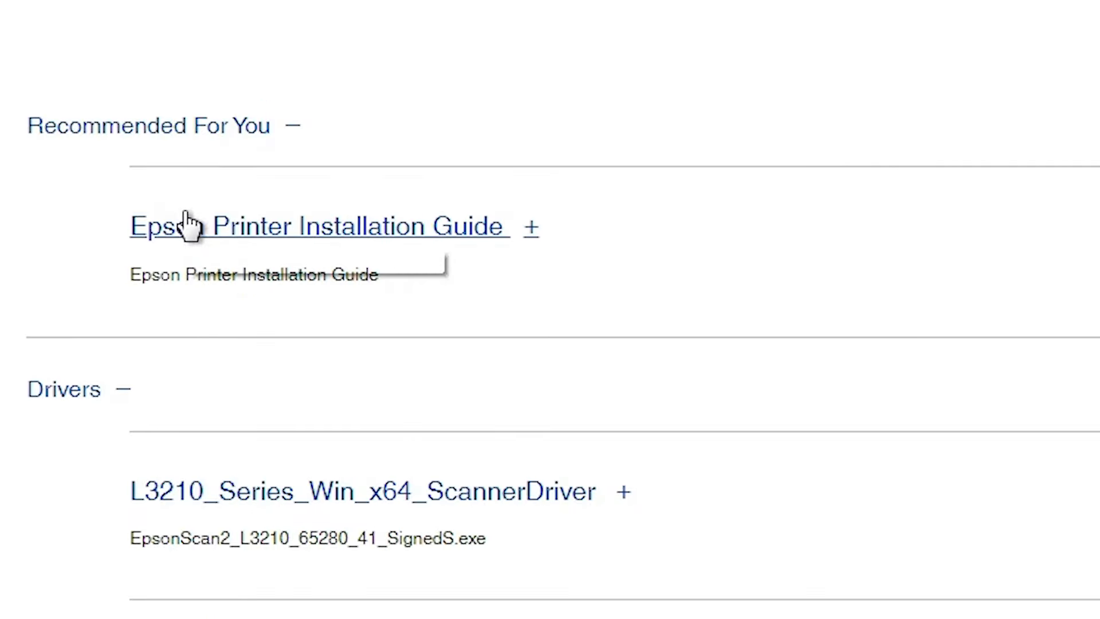
scroll(184, 222, down, 5)
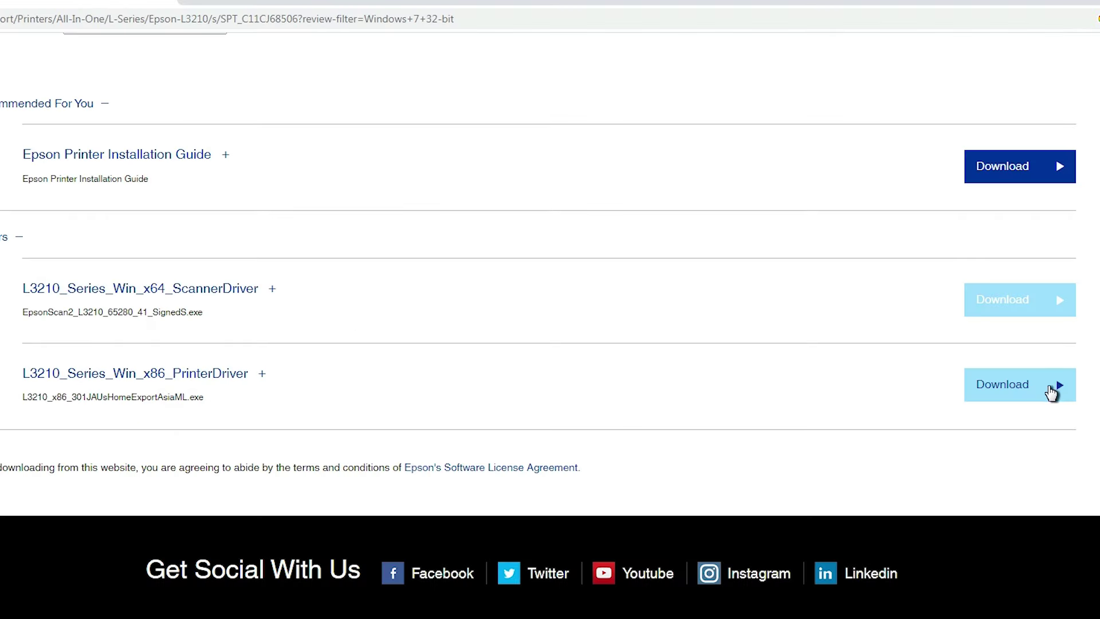
click(1053, 385)
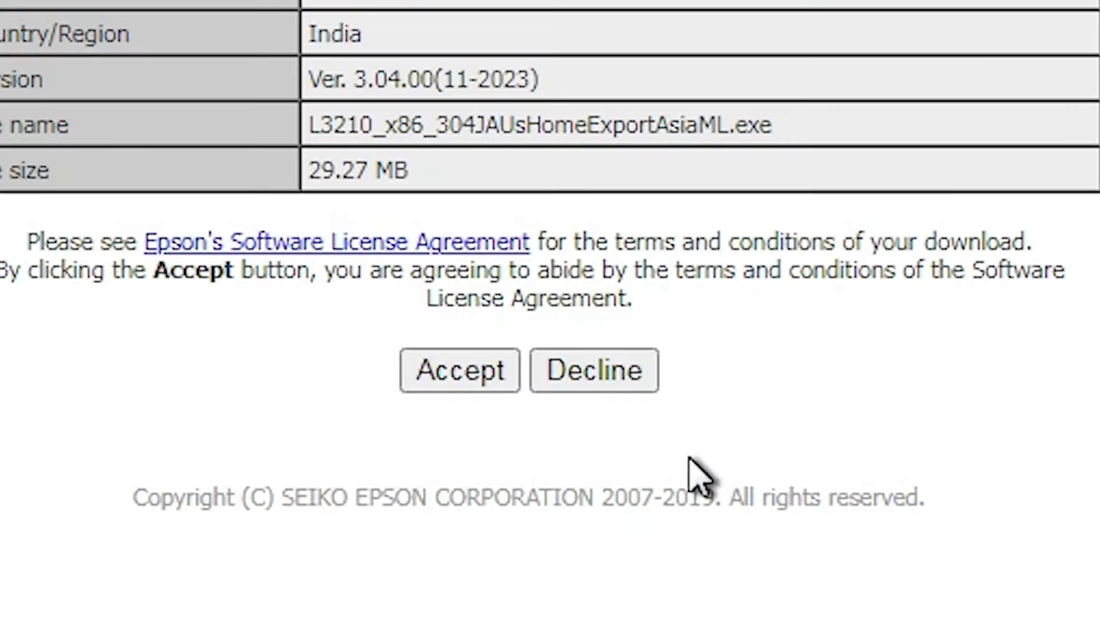
click(437, 378)
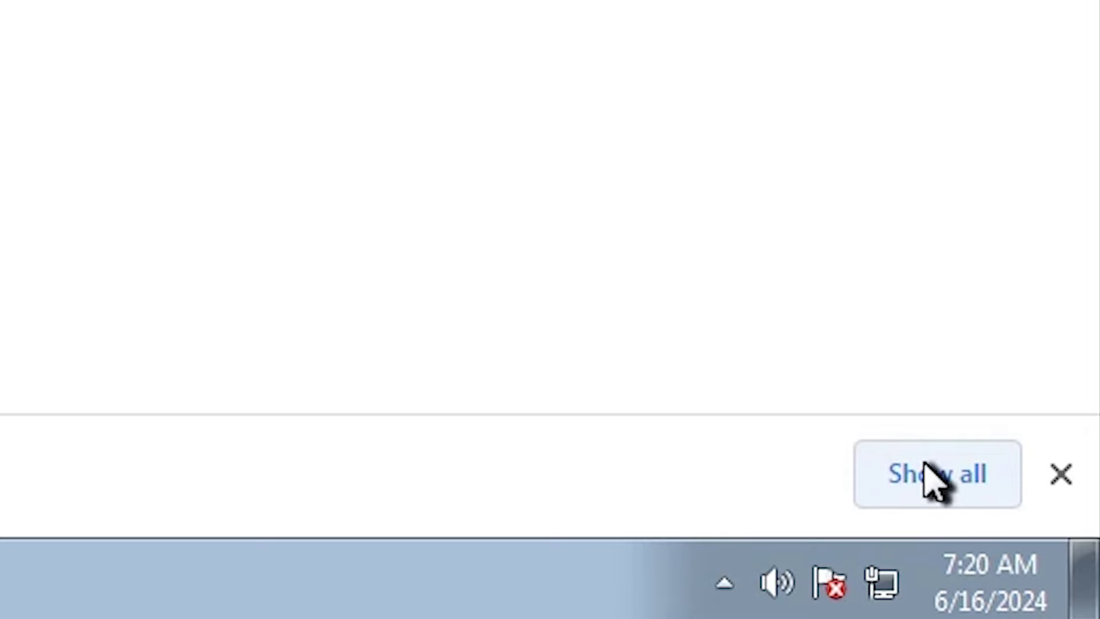
Move L3210_x86_304JAUsHomeExportAsiaML.exe from Downloads to the desktop and check both installers
click(931, 478)
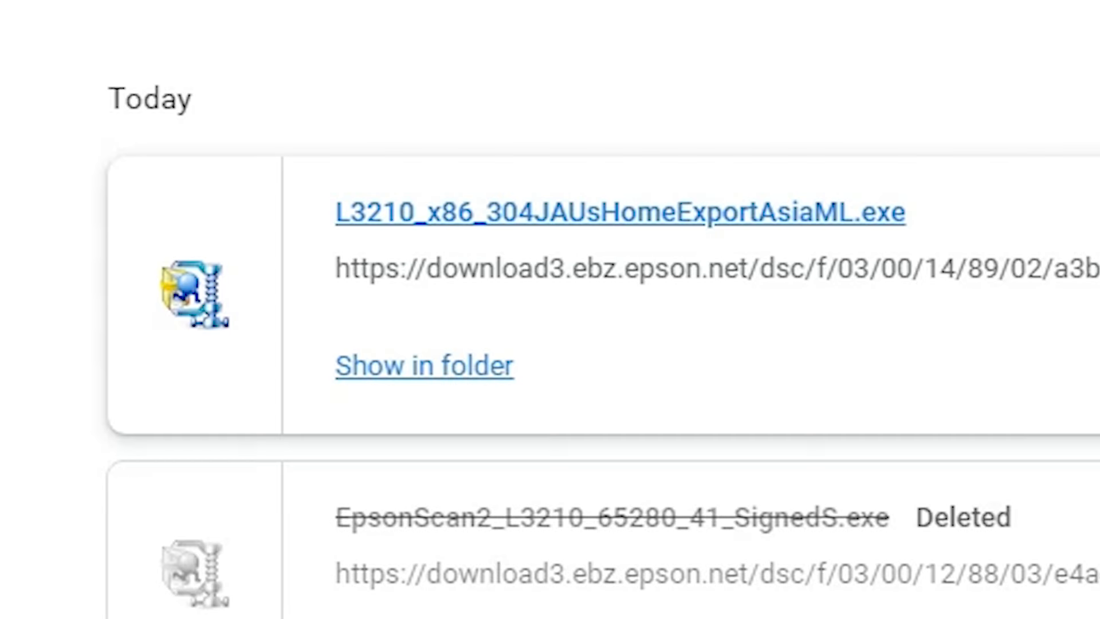
click(447, 371)
click(1049, 7)
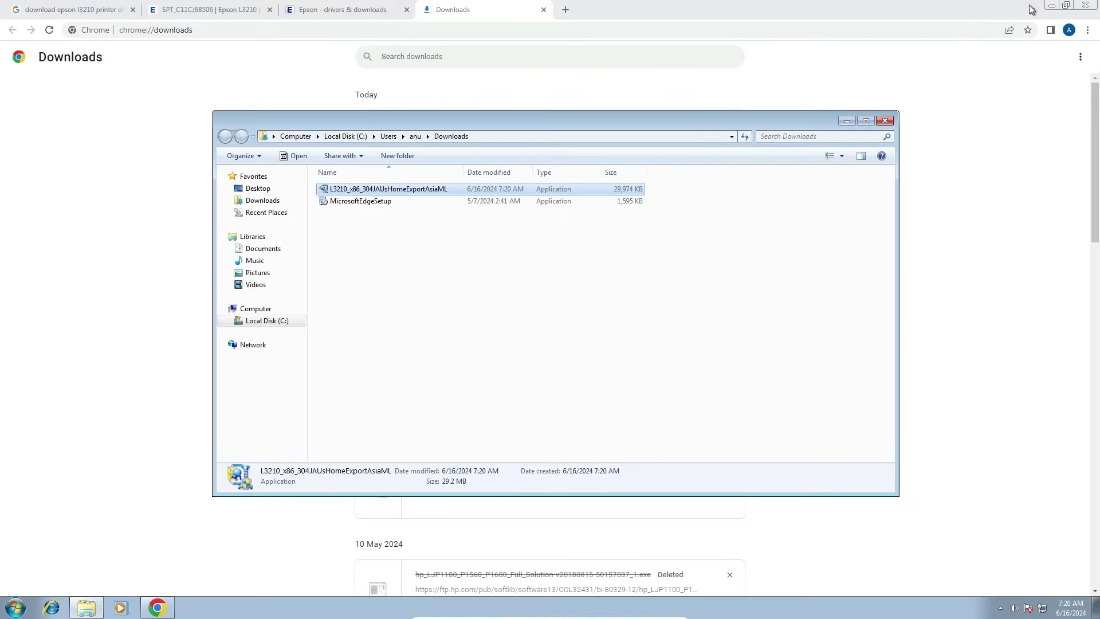
click(1048, 7)
drag(370, 191, 18, 412)
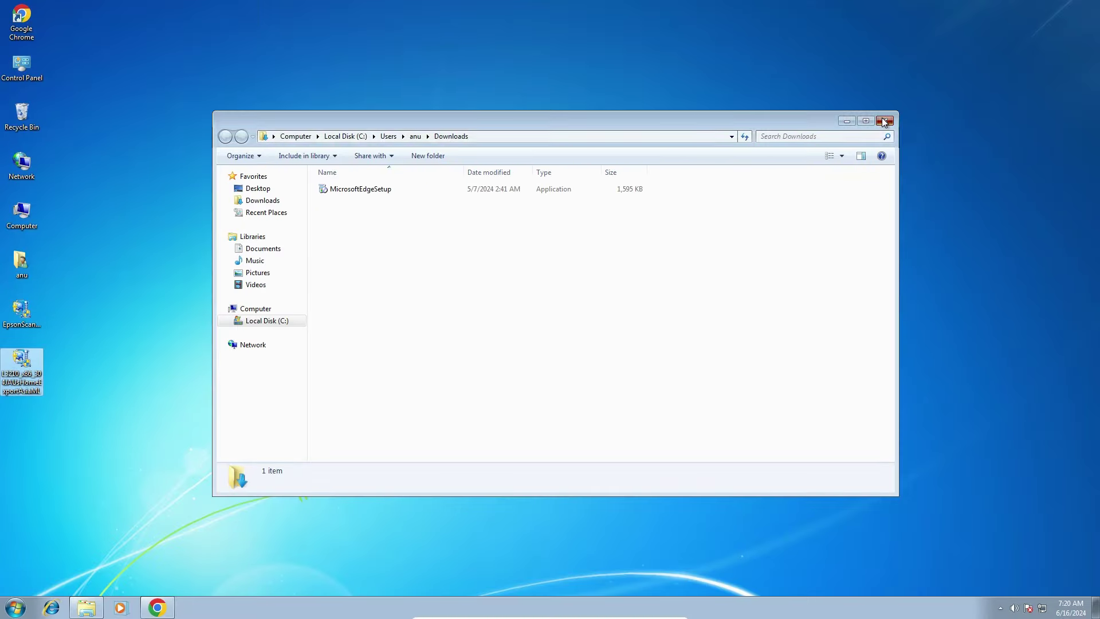
click(898, 115)
click(27, 326)
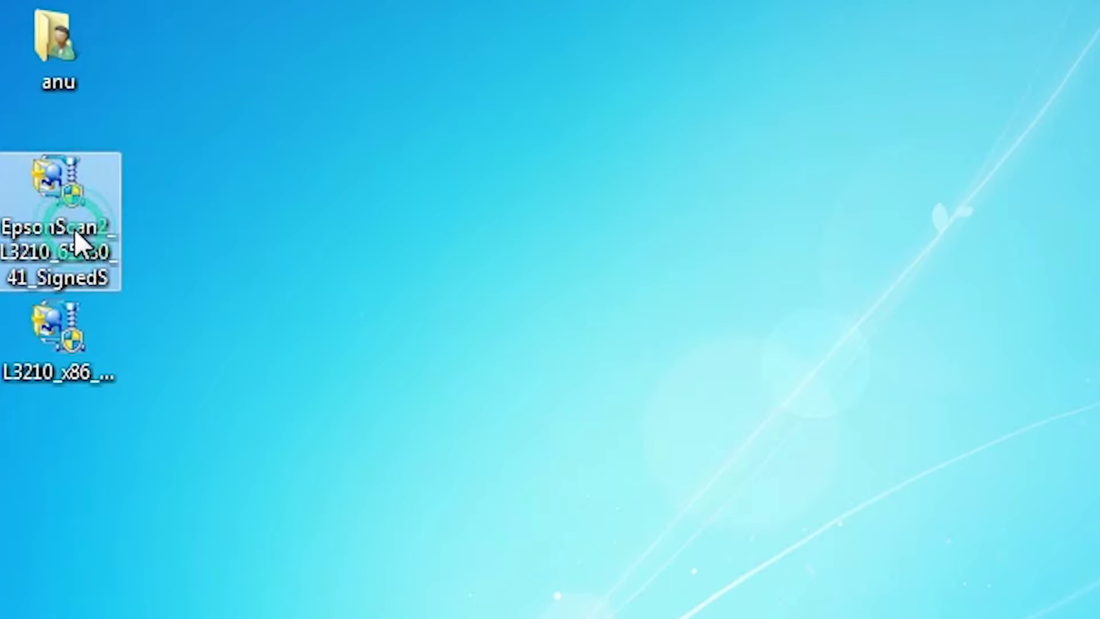
click(57, 346)
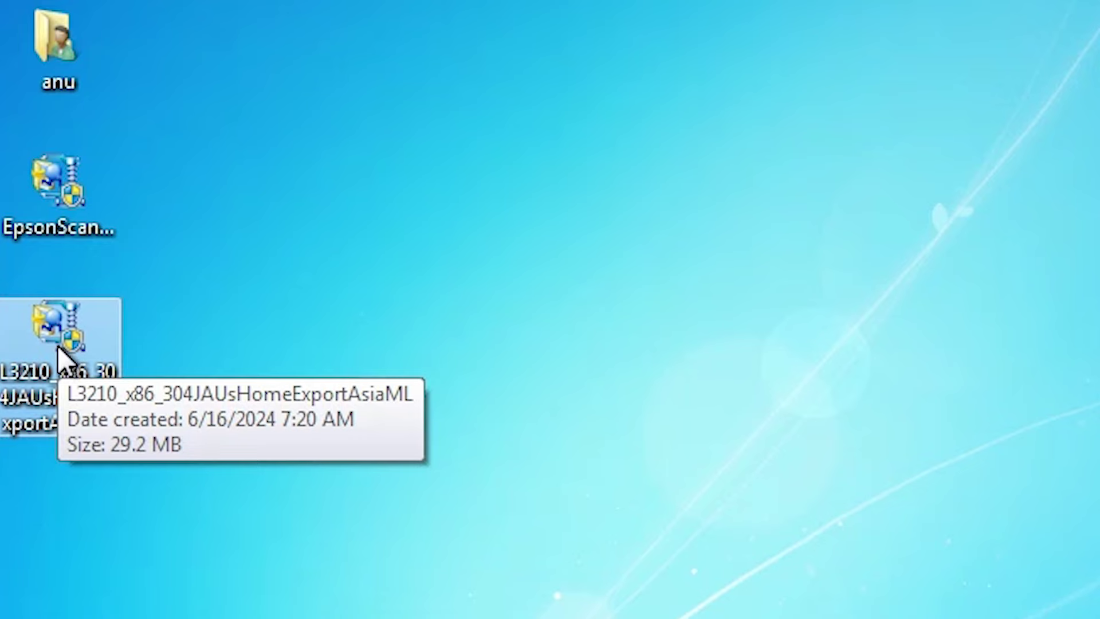
Extract the L3210 installer with WinRAR and open its inner WINX86 folder
right_click(57, 347)
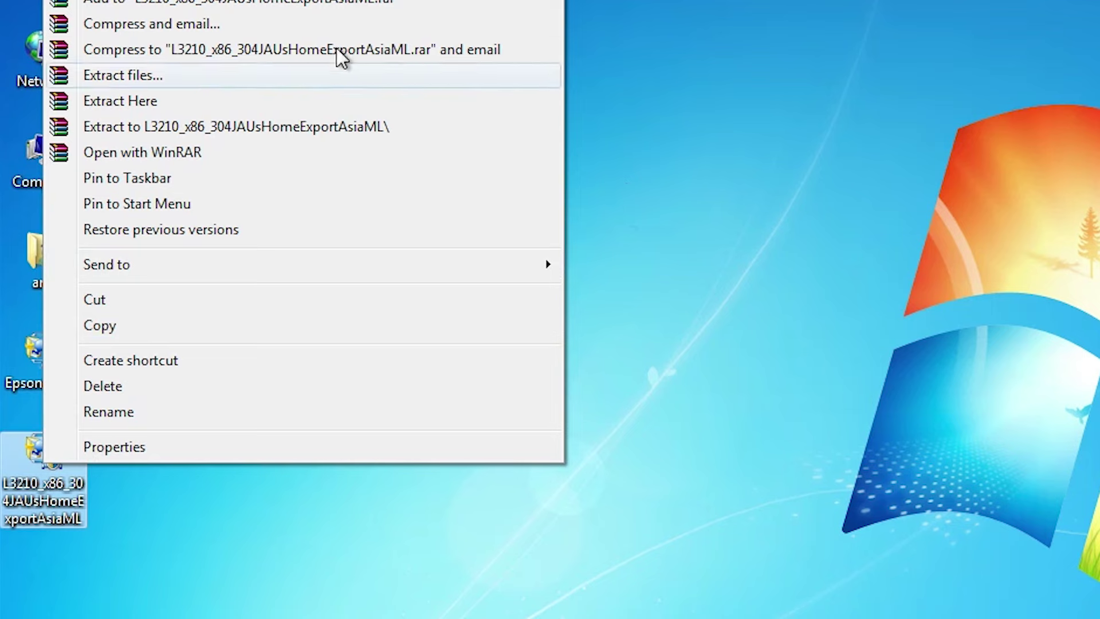
click(170, 70)
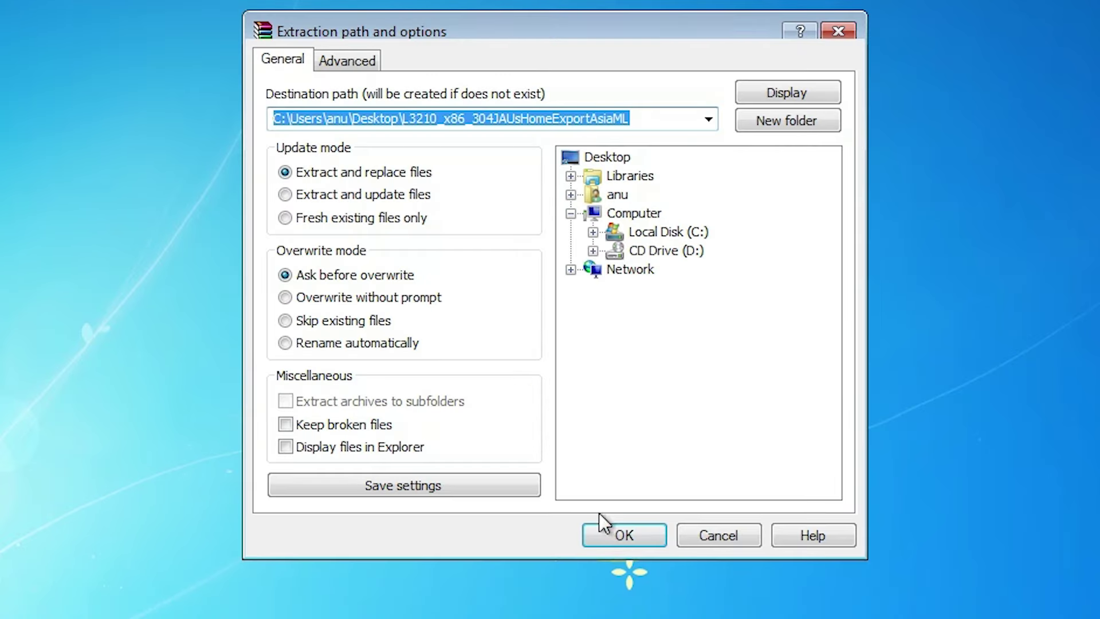
click(602, 528)
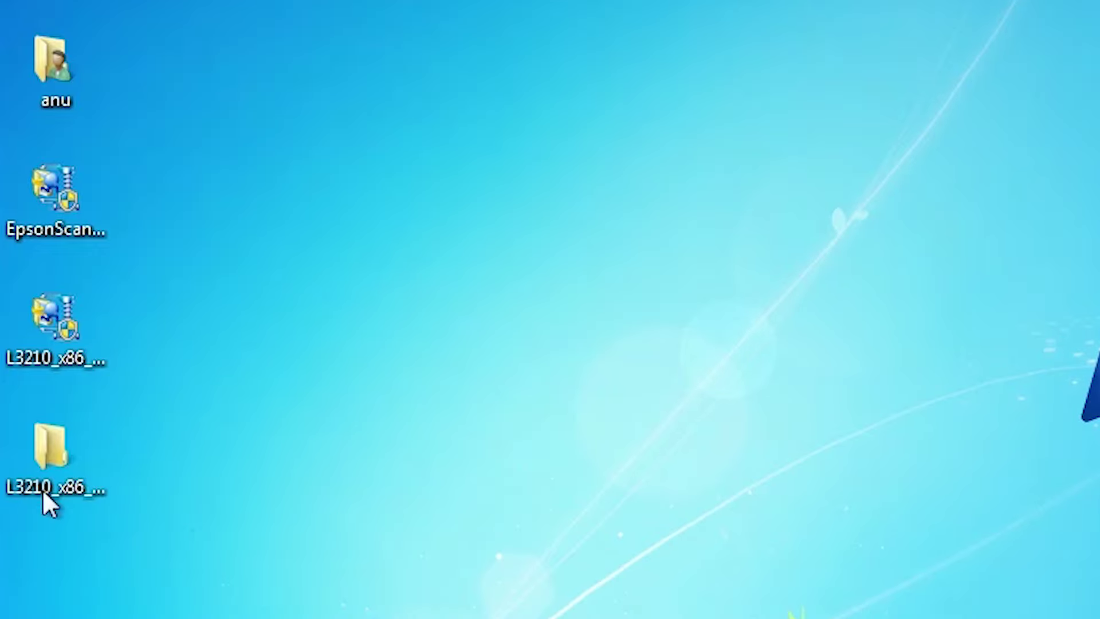
double_click(77, 474)
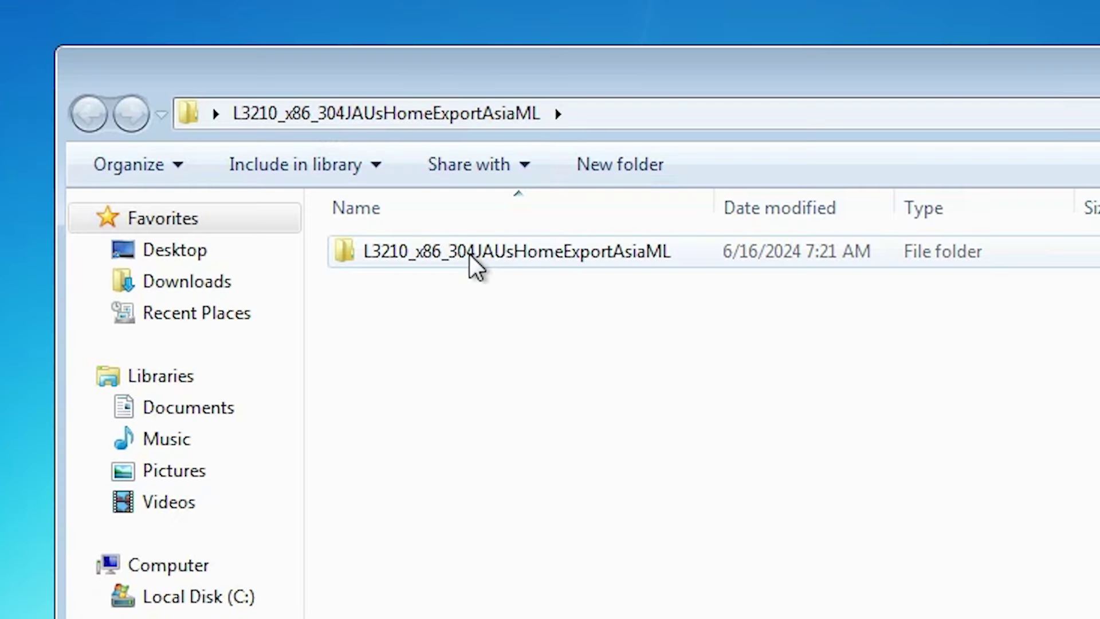
double_click(469, 253)
double_click(357, 242)
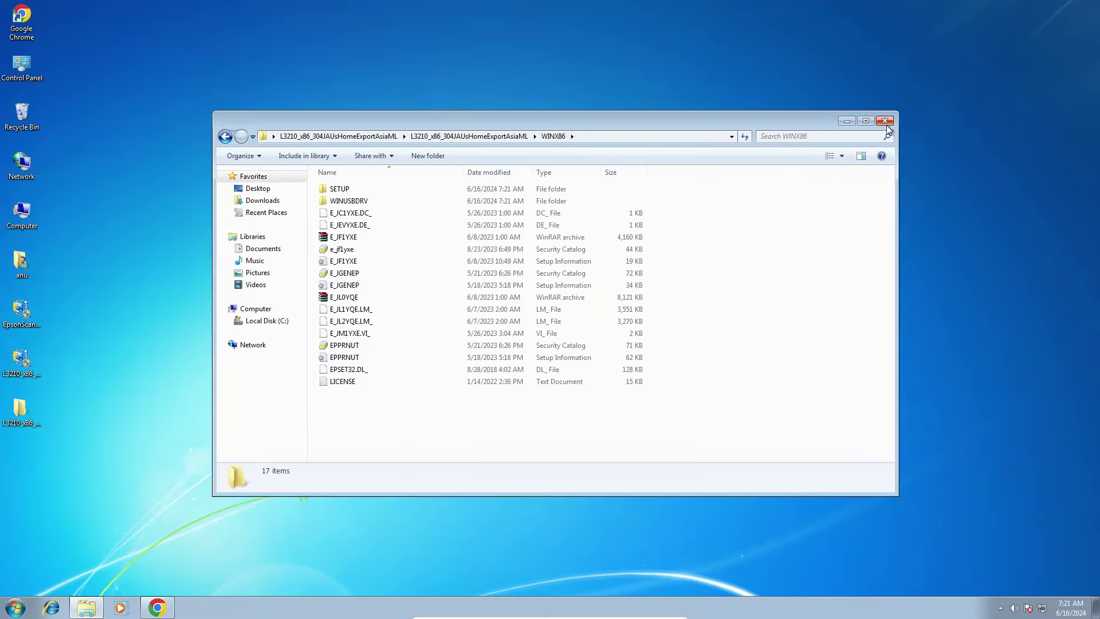
Close the WINX86 folder window after reviewing its driver files
click(885, 120)
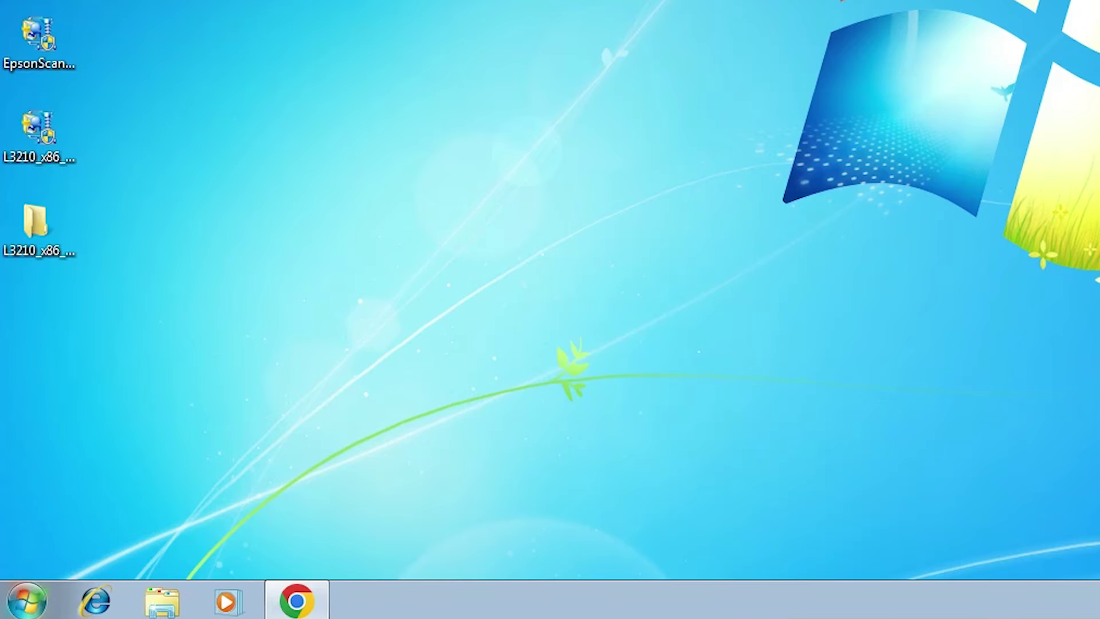
Launch Add a printer from Control Panel's Devices and Printers, then close that window
click(25, 600)
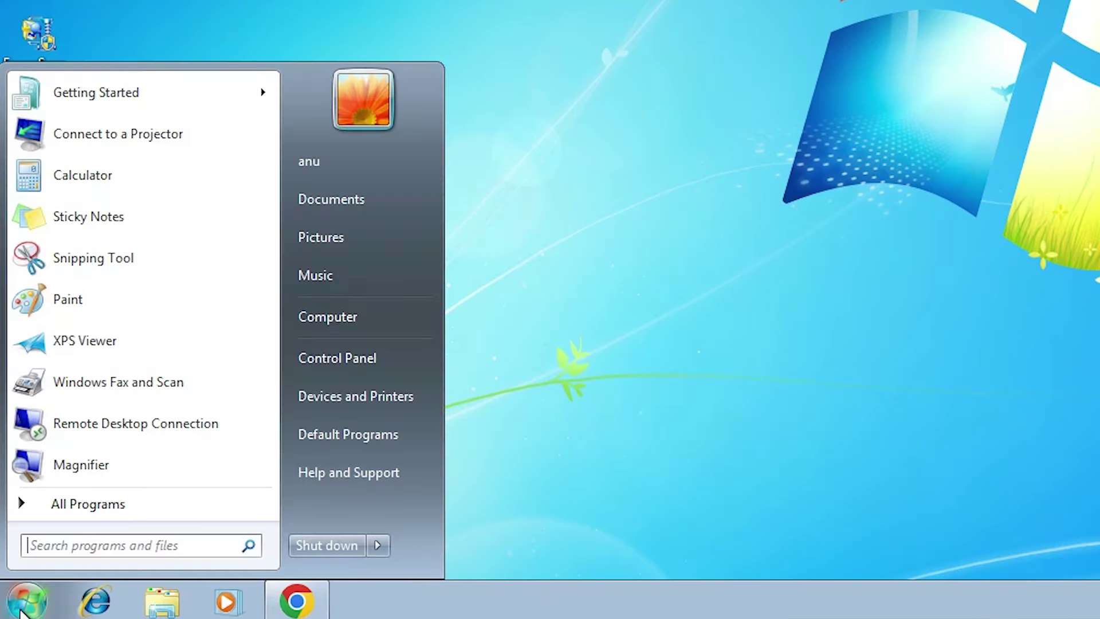
click(389, 358)
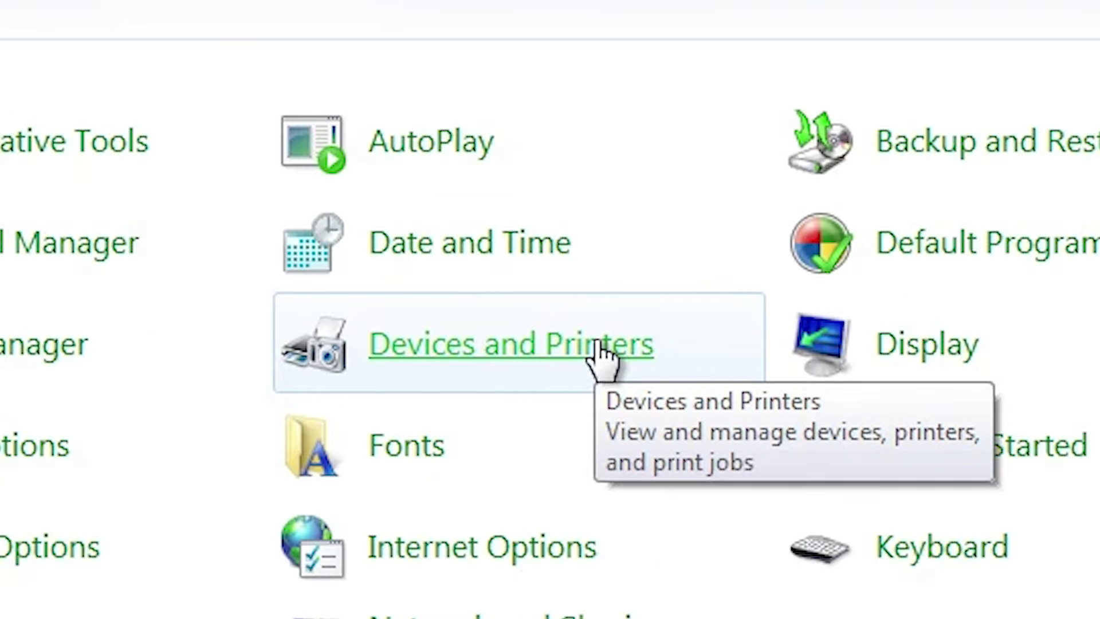
click(596, 342)
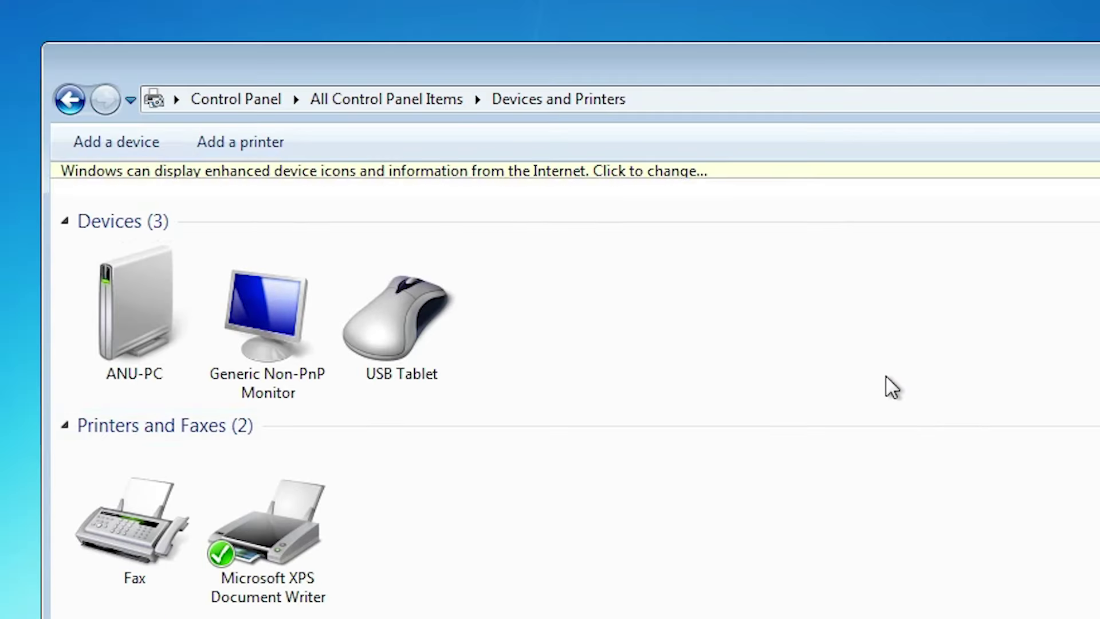
click(278, 142)
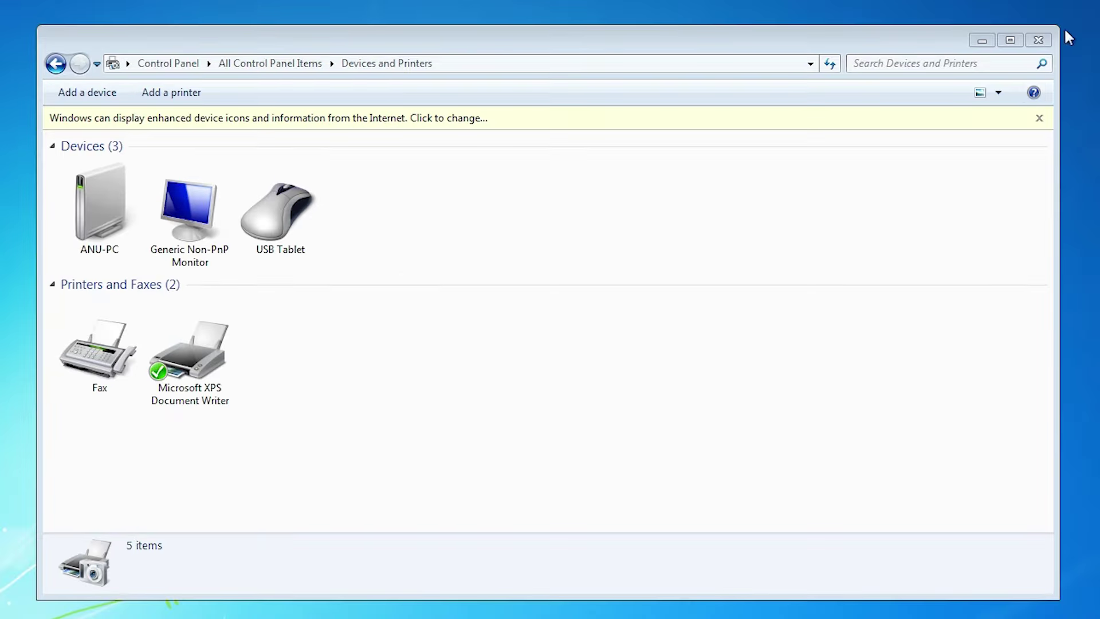
click(1050, 41)
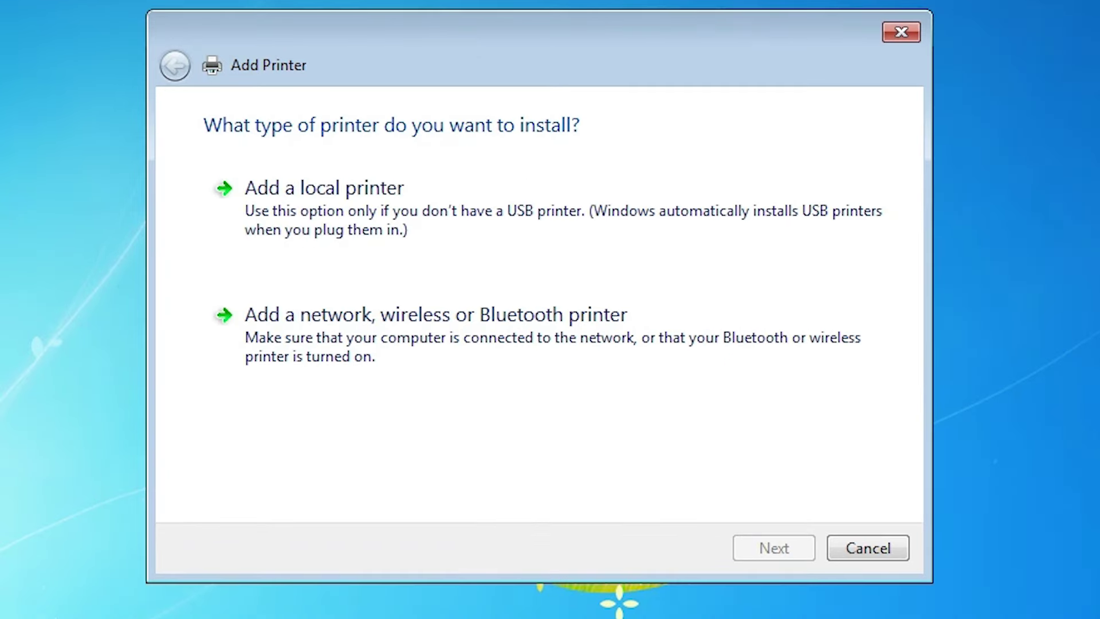
Add a local printer on existing port USB001 (Local Port) and proceed to driver installation
click(339, 198)
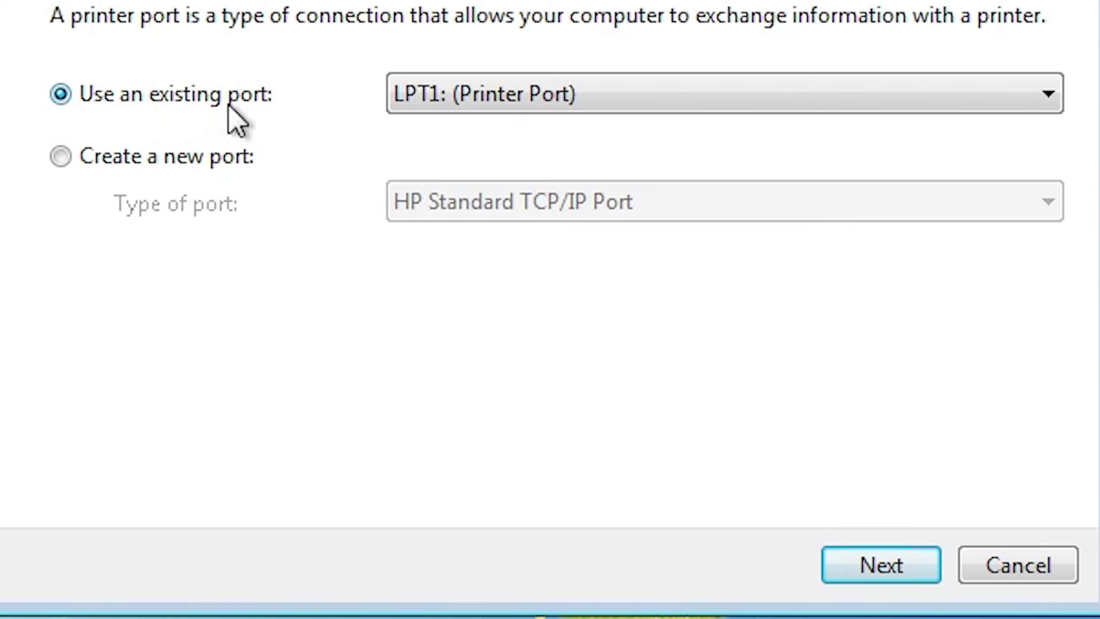
click(585, 91)
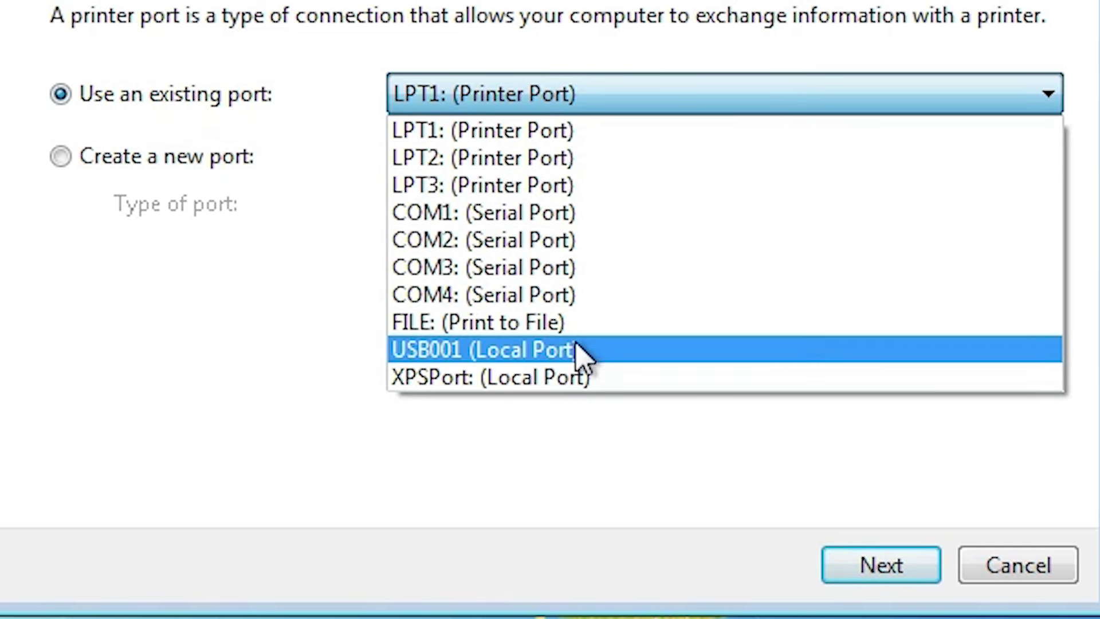
click(659, 350)
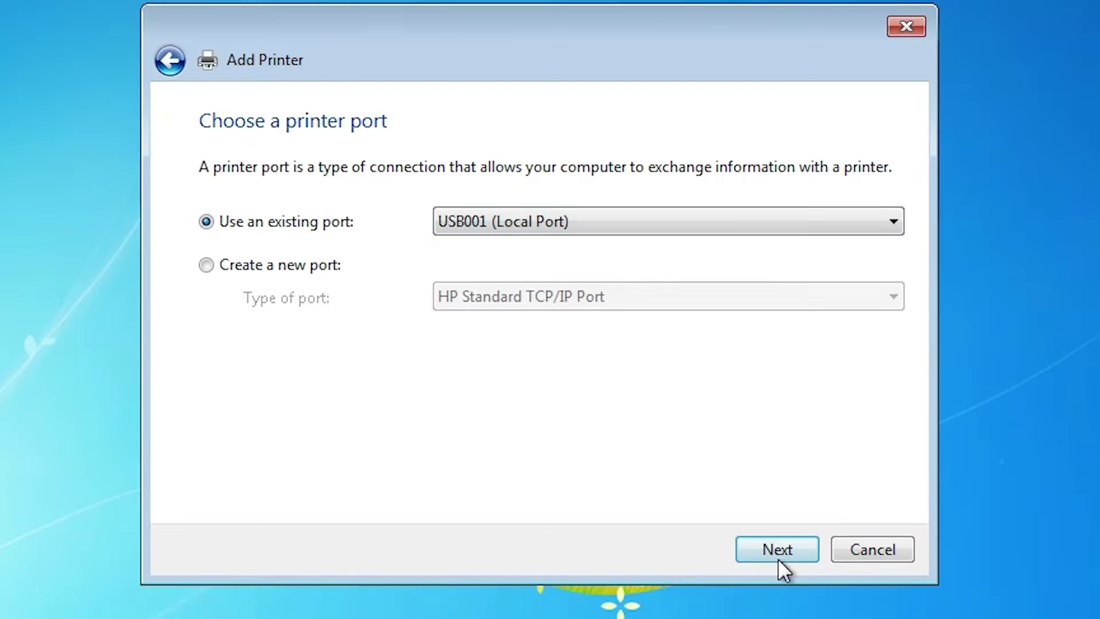
click(778, 556)
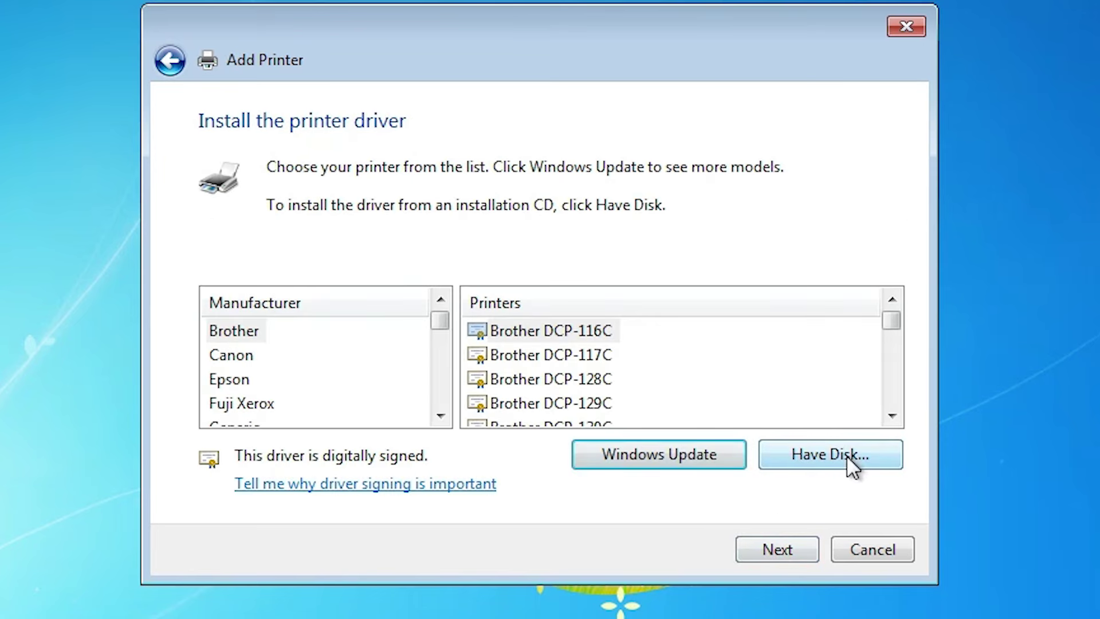
Use Have Disk to browse to Desktop > L3210_x86_304JAUsHomeExportAsiaML > WINX86
click(847, 453)
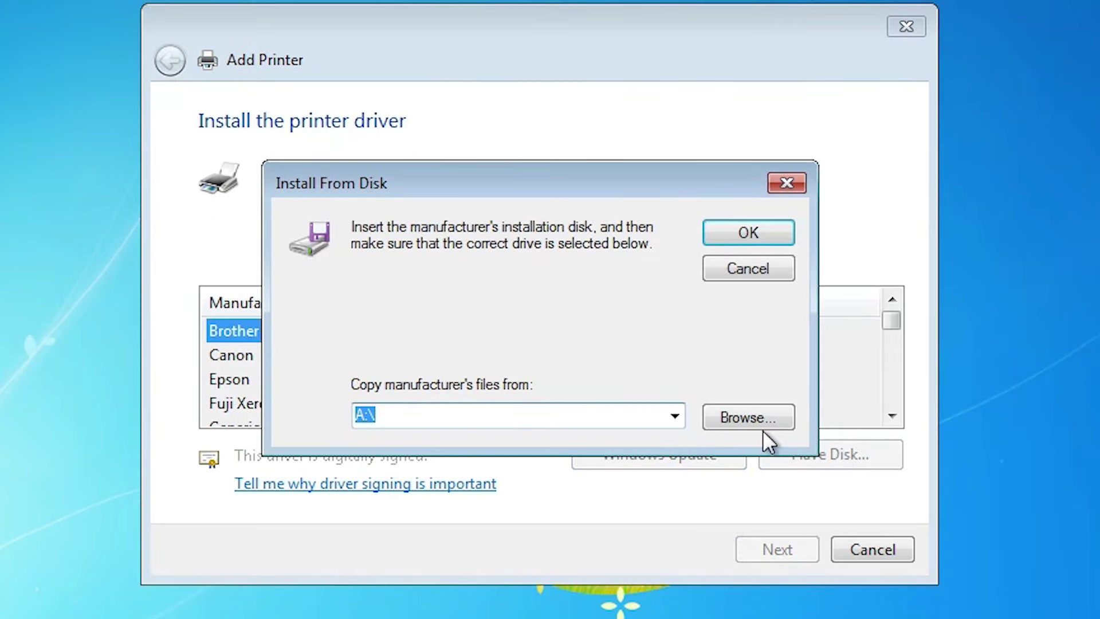
click(744, 416)
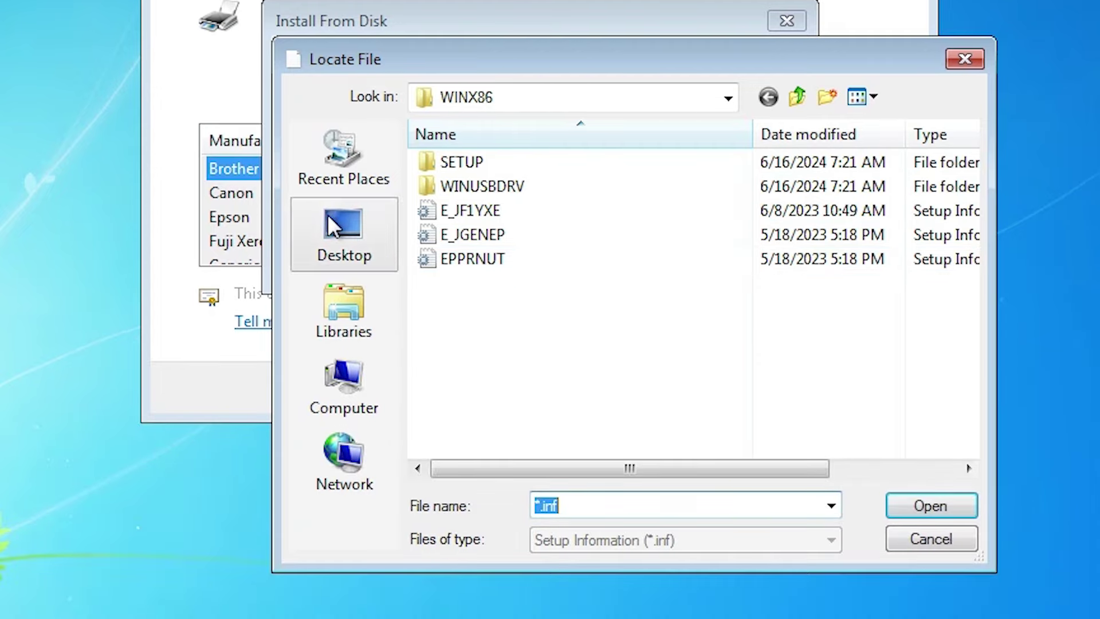
click(330, 221)
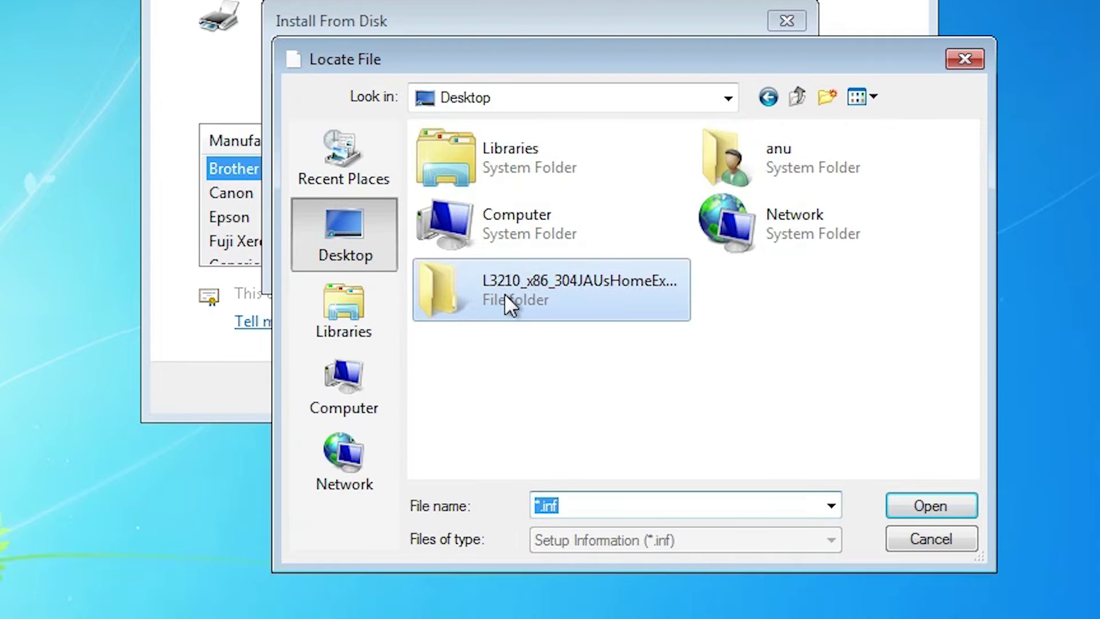
click(566, 285)
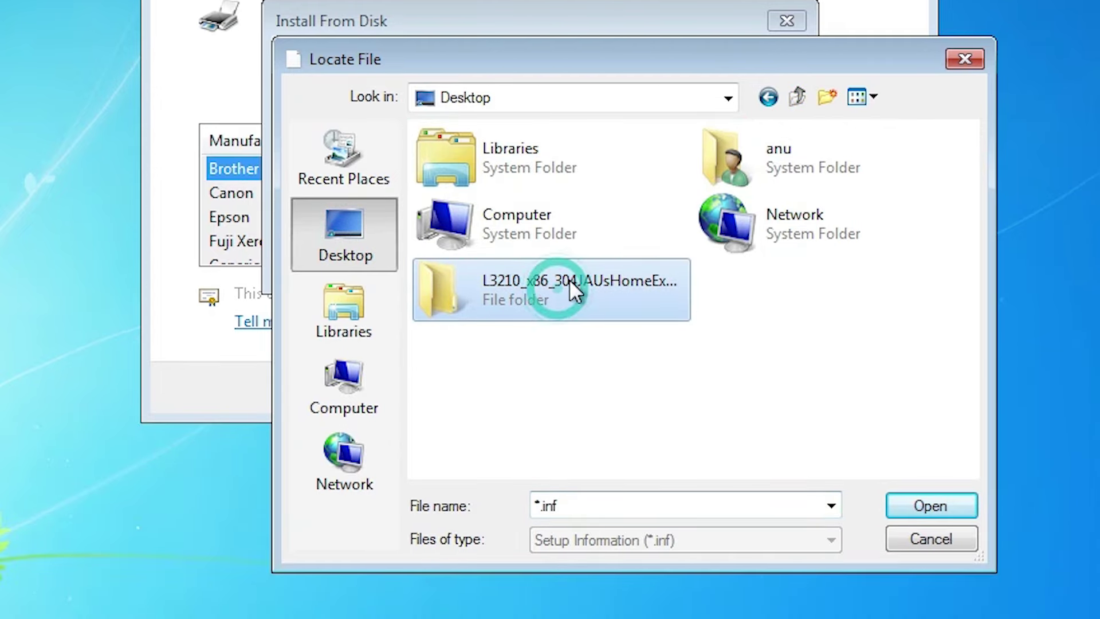
double_click(600, 275)
double_click(581, 163)
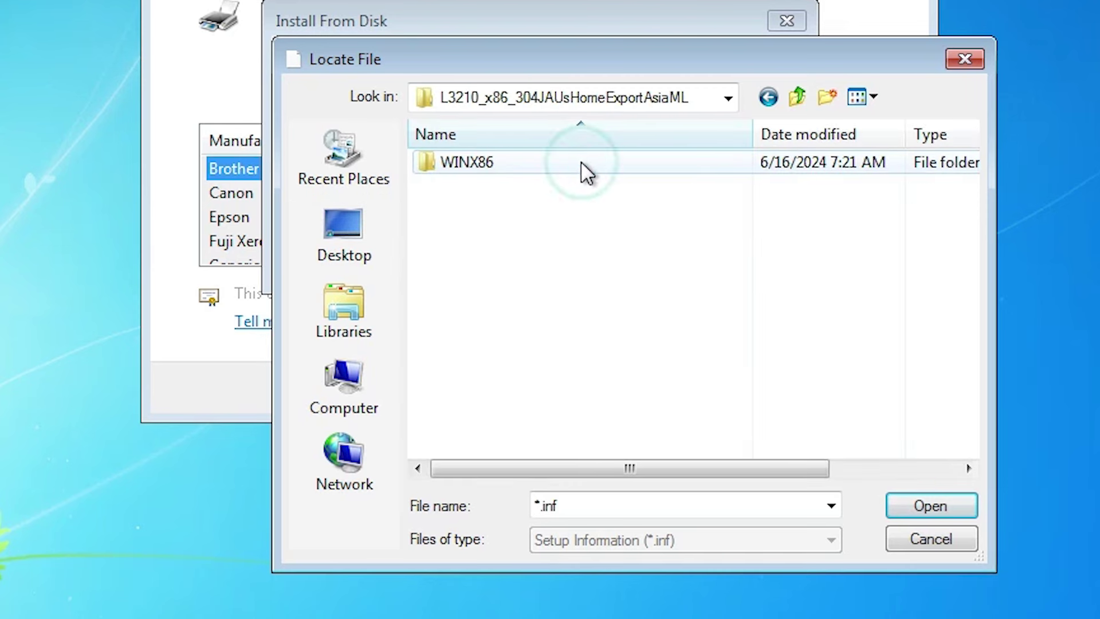
double_click(579, 161)
Load the E_JF1YXE driver file so EPSON L3210 Series appears
click(450, 211)
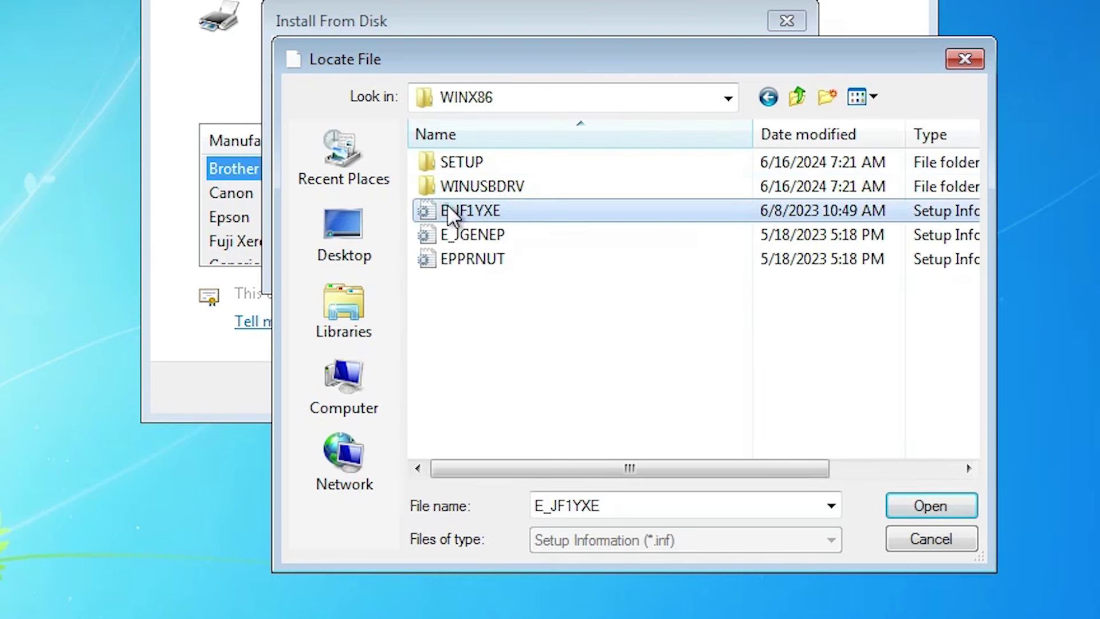
click(448, 236)
click(445, 257)
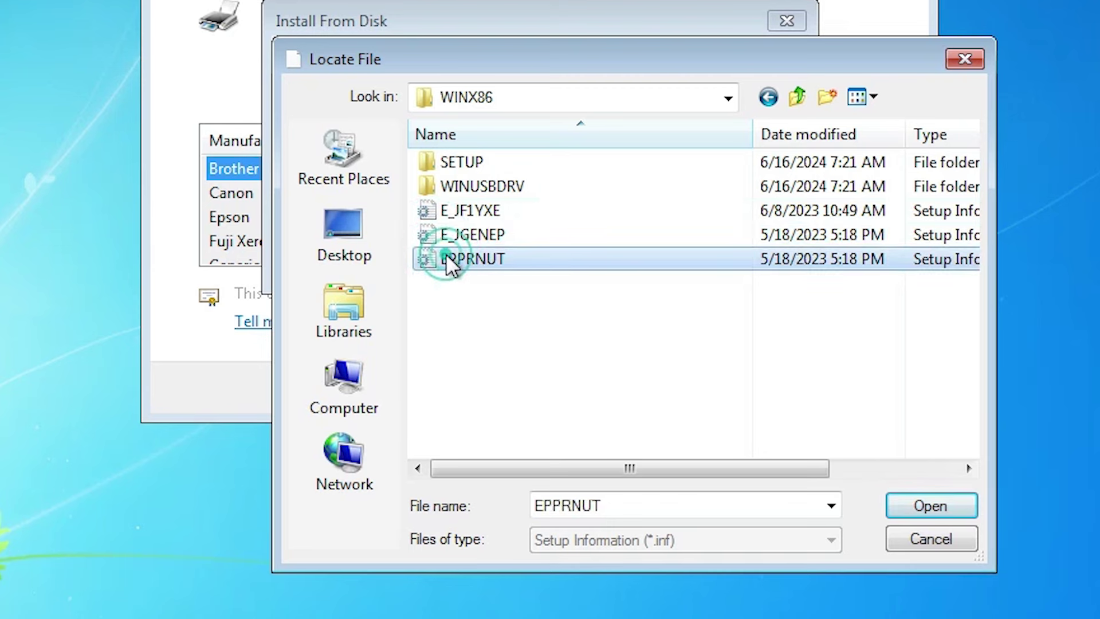
click(475, 231)
click(488, 214)
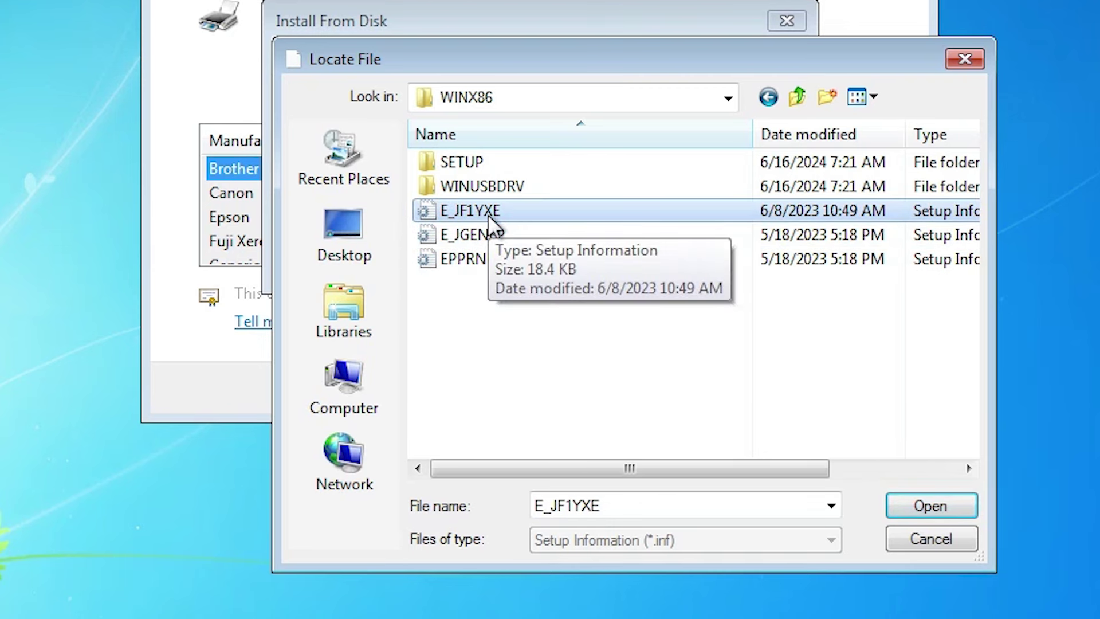
click(953, 505)
click(745, 70)
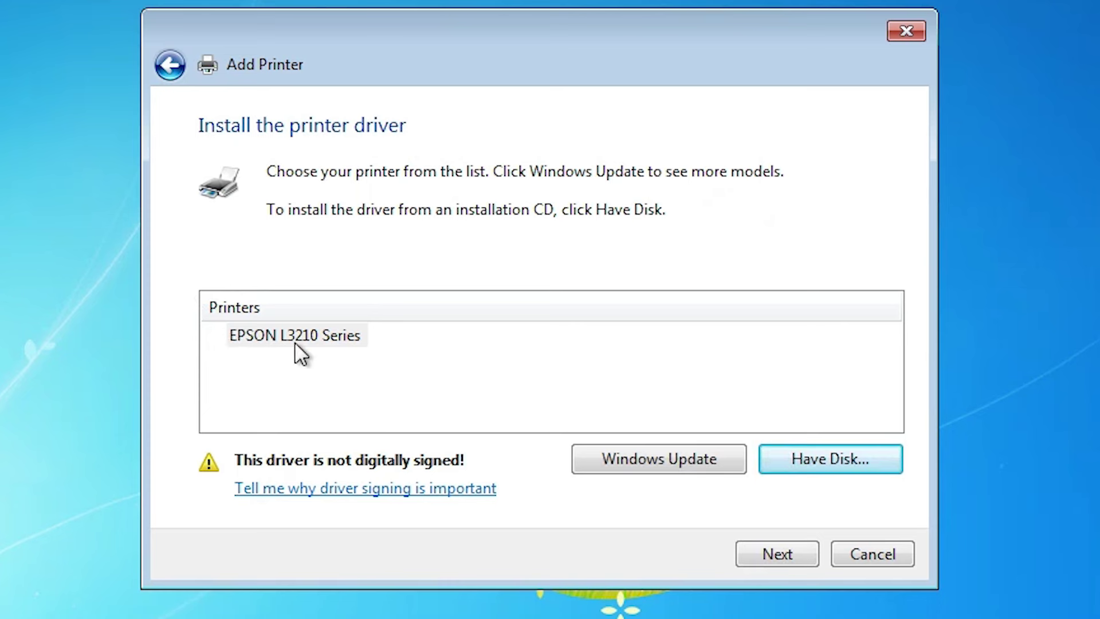
Select the EPSON L3210 Series driver in the Add Printer wizard
click(324, 338)
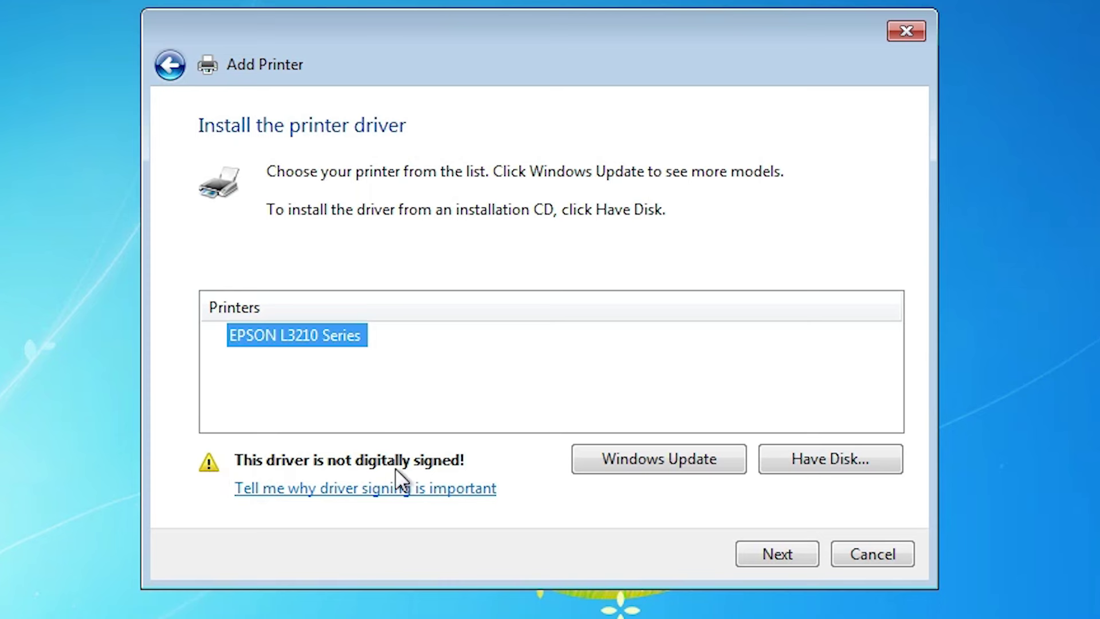
click(324, 338)
click(764, 544)
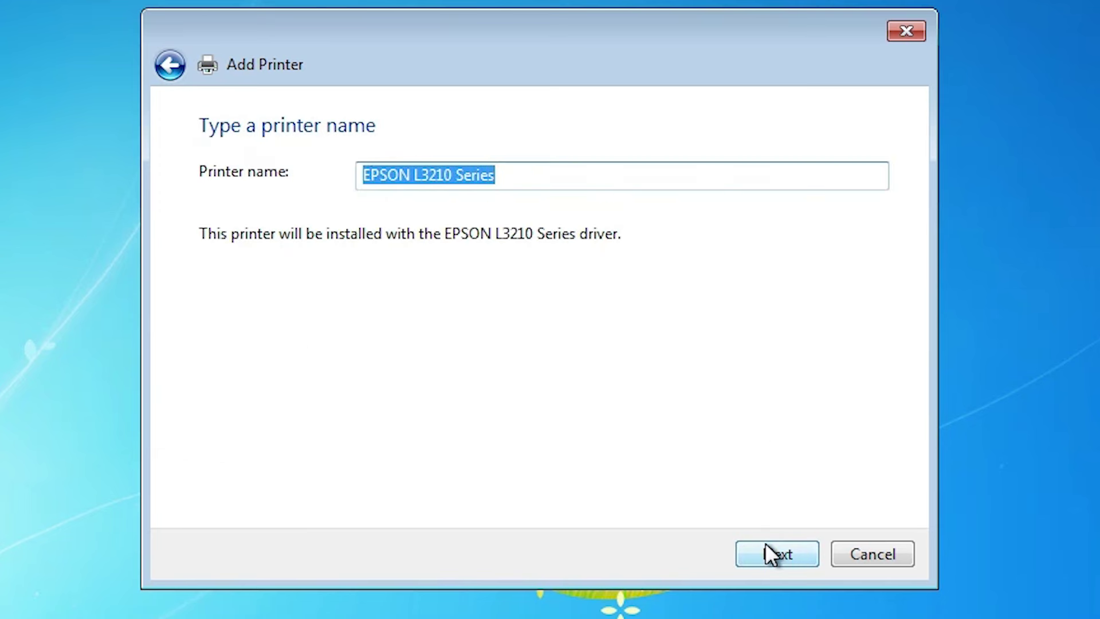
Rename the printer to 'EPSON L3210' by removing ' Series' and start installation
click(485, 173)
drag(454, 173, 511, 177)
key(BackSpace)
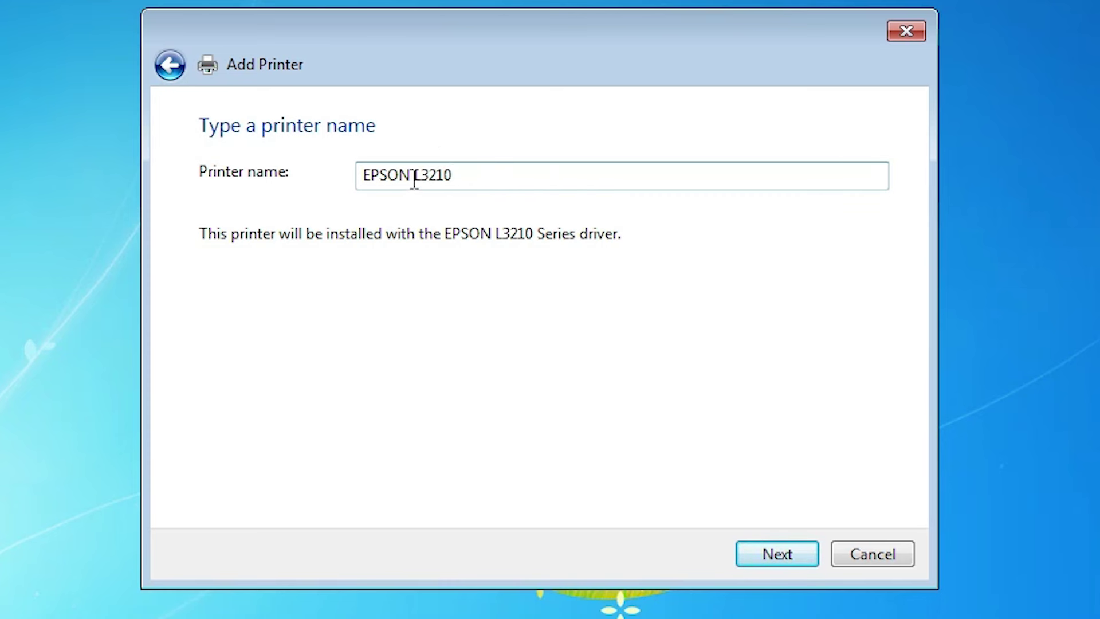
click(791, 546)
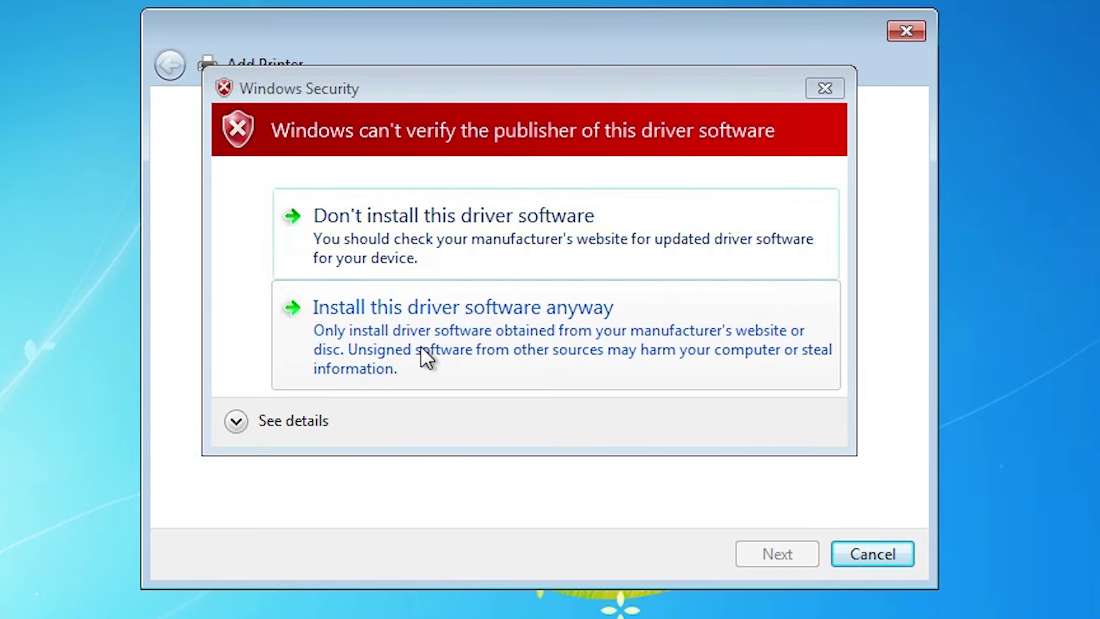
Allow the unverified EPSON L3210 driver to install and finish the wizard
click(585, 318)
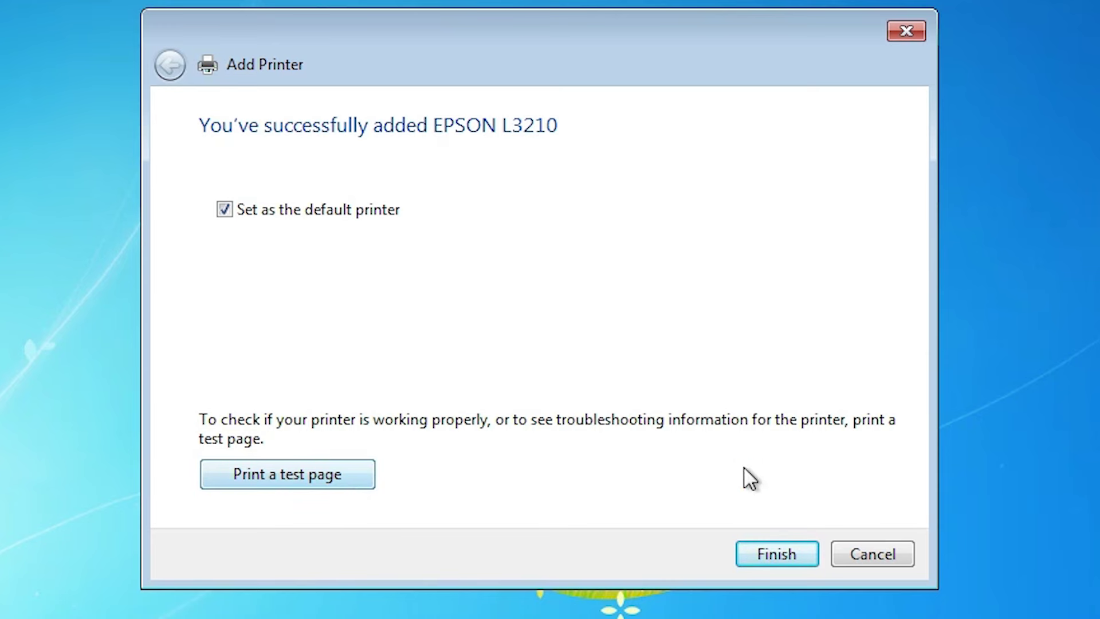
click(776, 550)
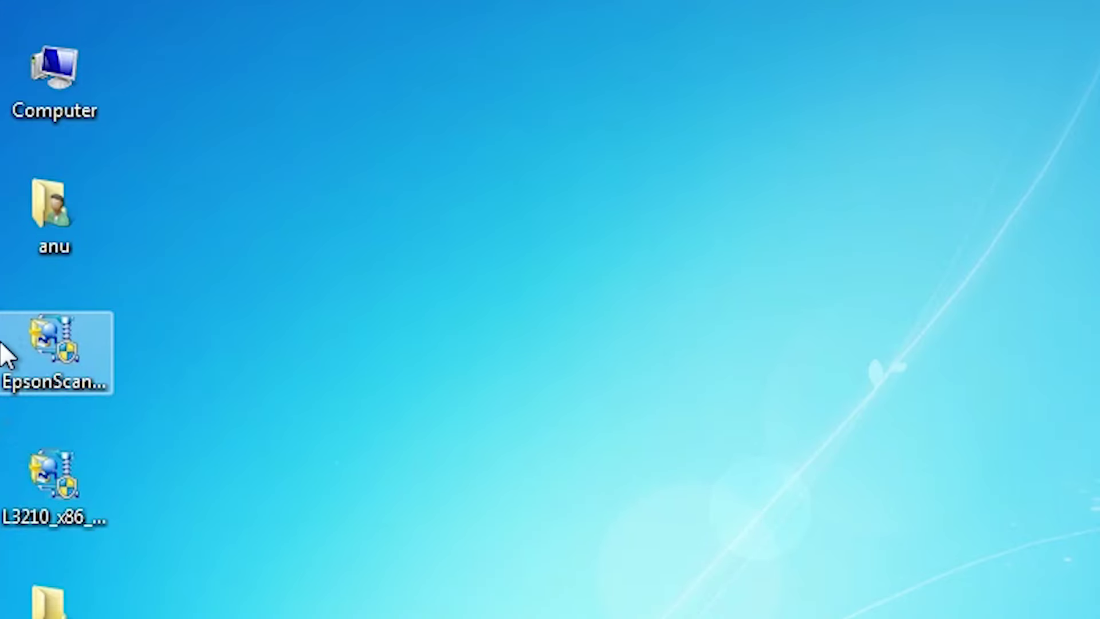
Run the EpsonScan2 installer as administrator and approve the permission prompt
right_click(42, 338)
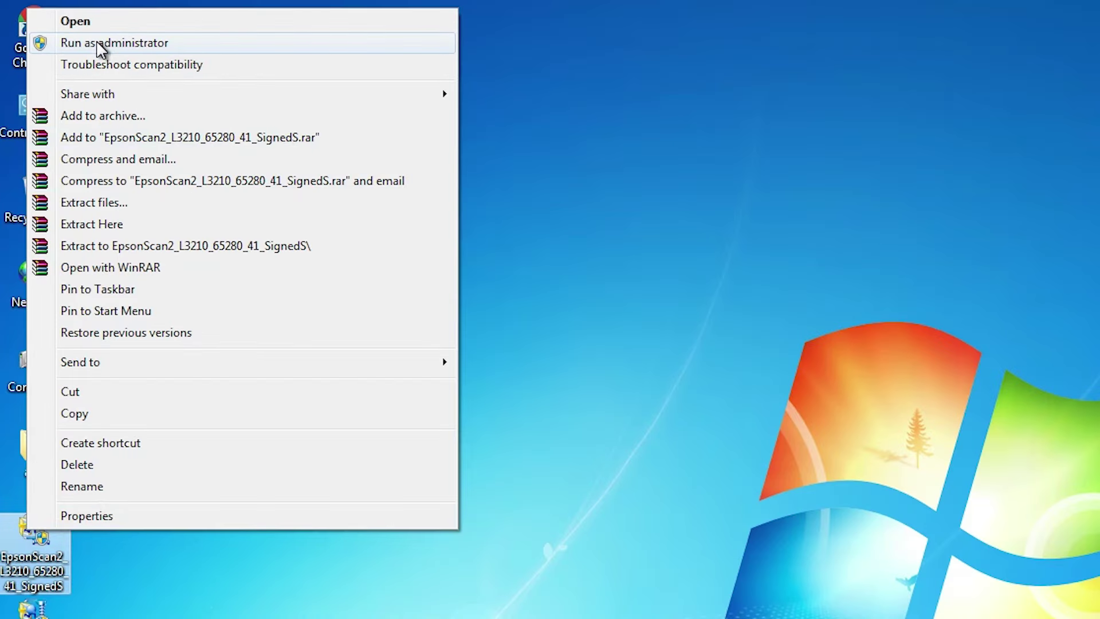
click(178, 47)
click(687, 423)
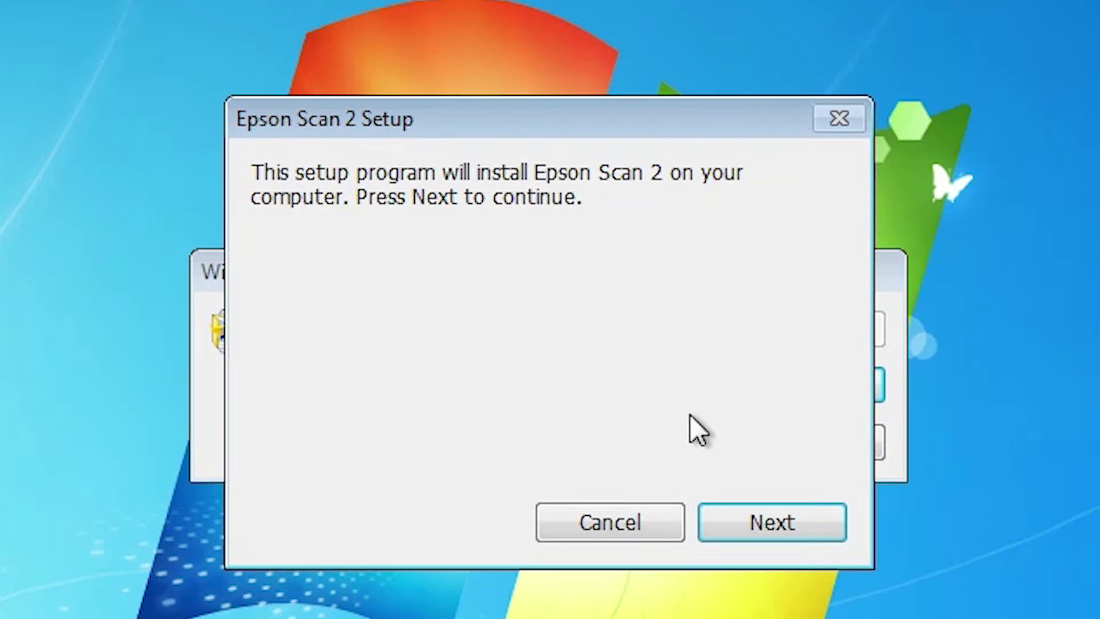
Accept the Epson Scan 2 license, install it allowing the unsigned driver, and finish setup
click(795, 531)
click(286, 522)
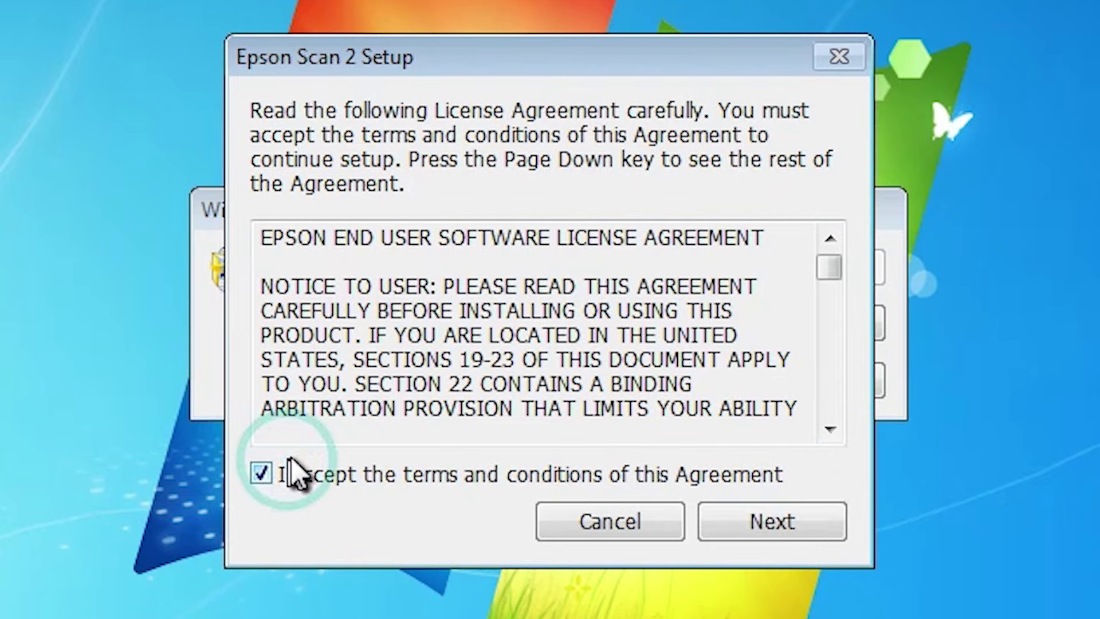
click(761, 507)
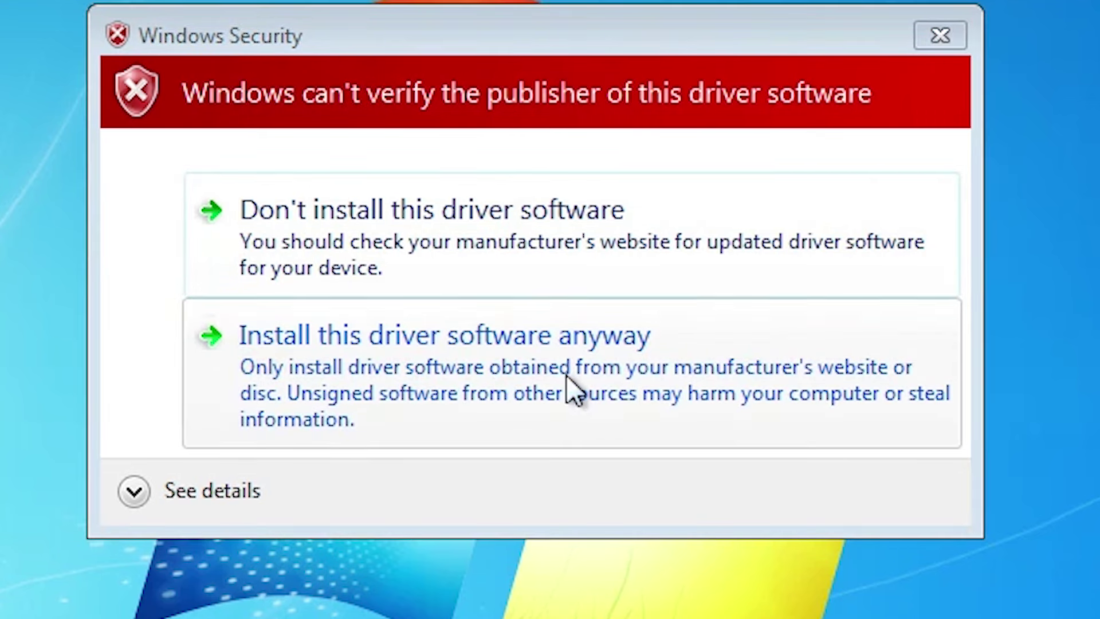
click(705, 372)
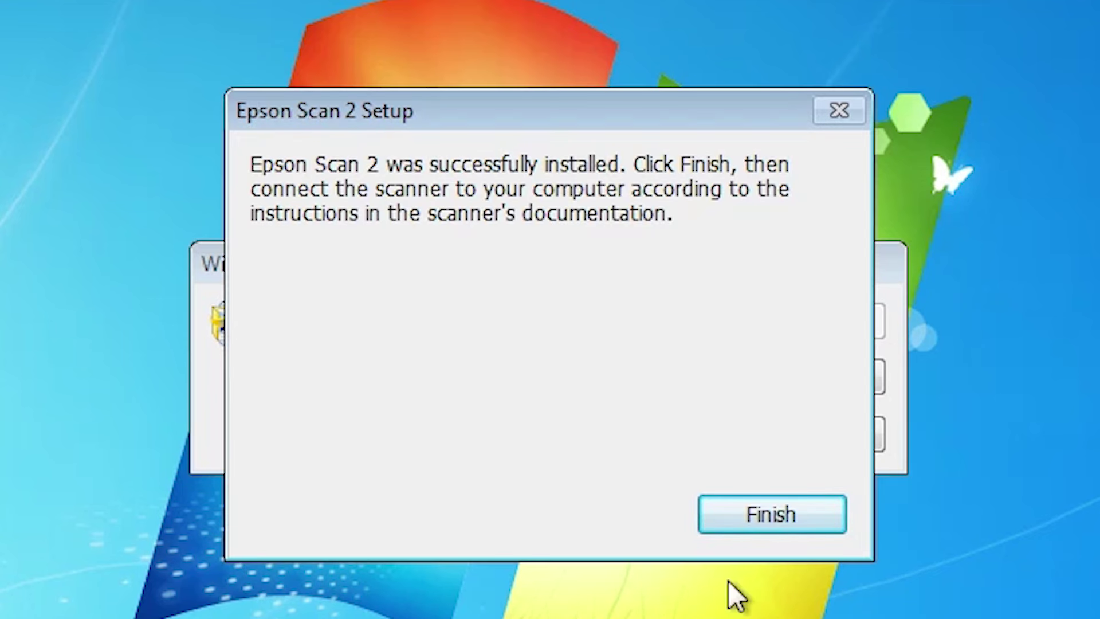
click(816, 513)
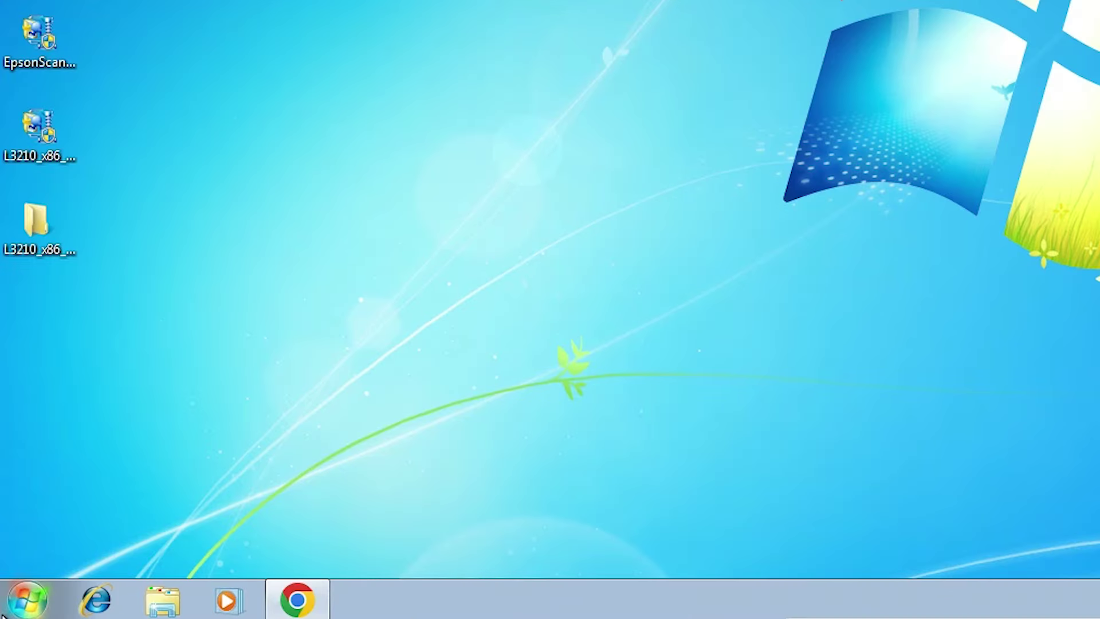
Open Devices and Printers from the Control Panel and check the EPSON L3210 status
click(3, 615)
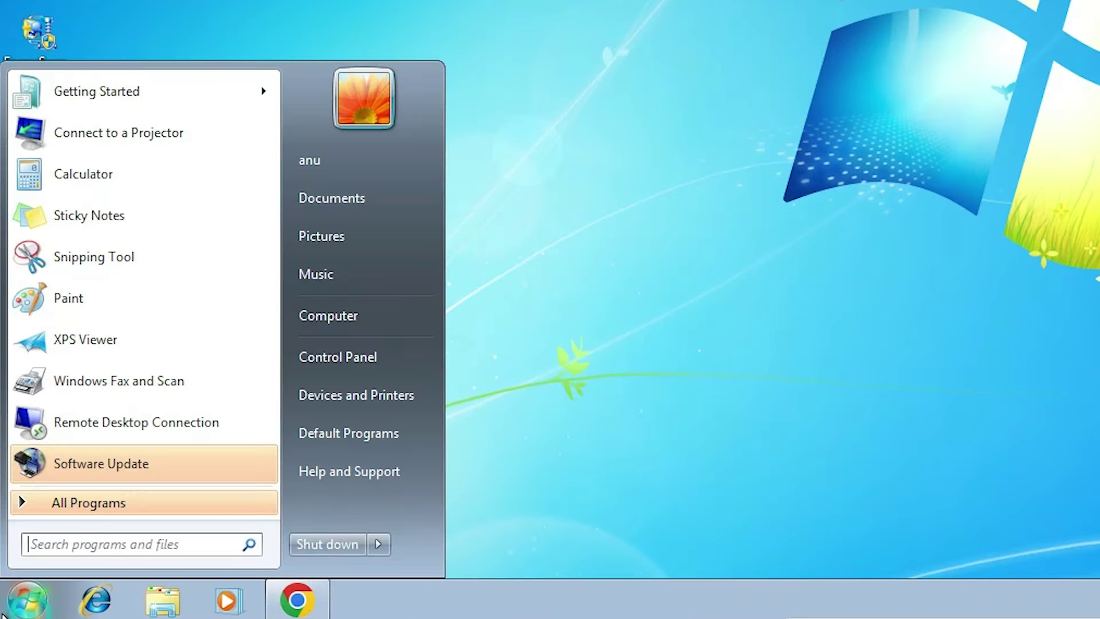
click(380, 356)
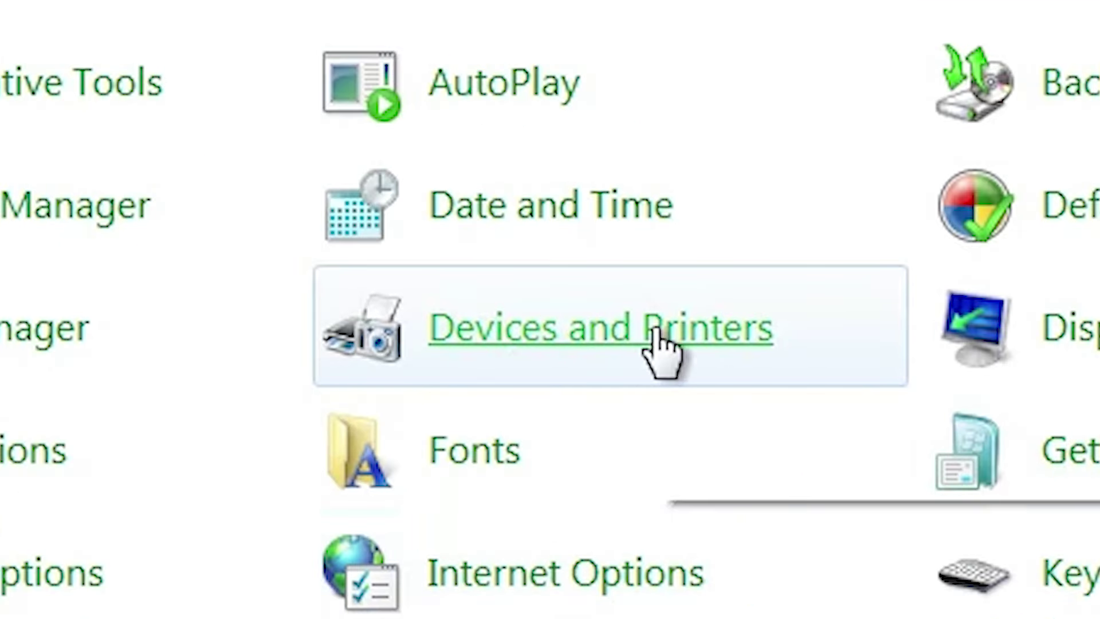
click(759, 331)
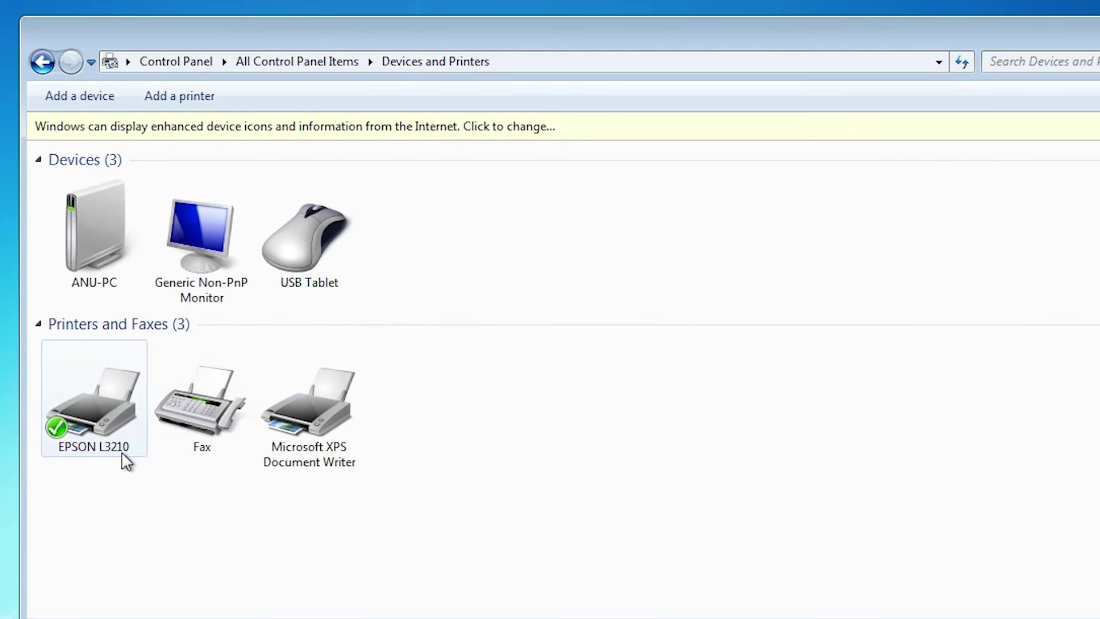
mouse_move(122, 460)
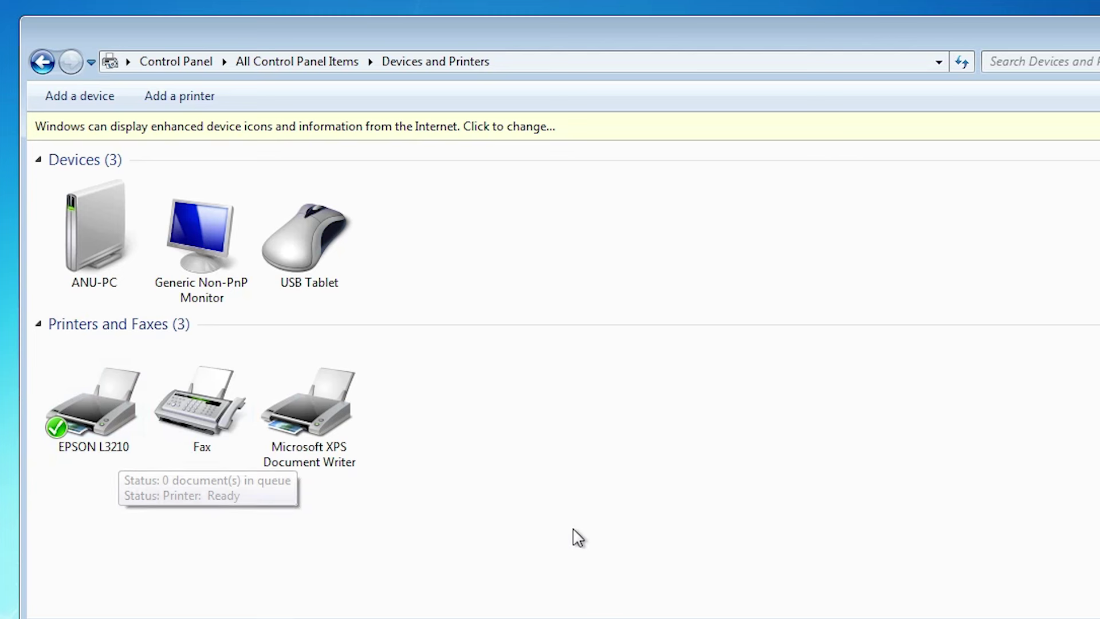